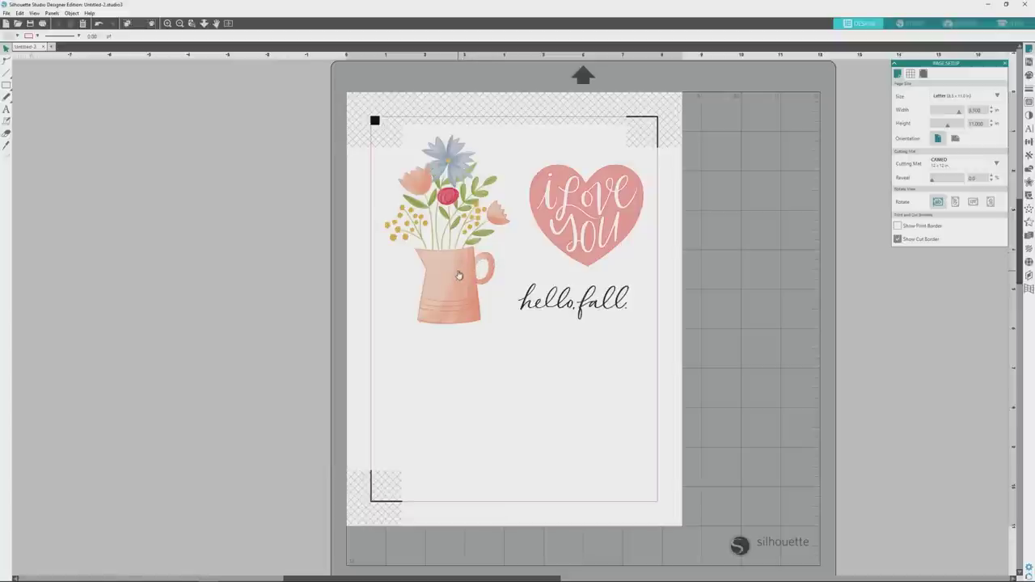
Select the flower jug image, zoom in on the card design, and open the Trace panel.
left_click(456, 274)
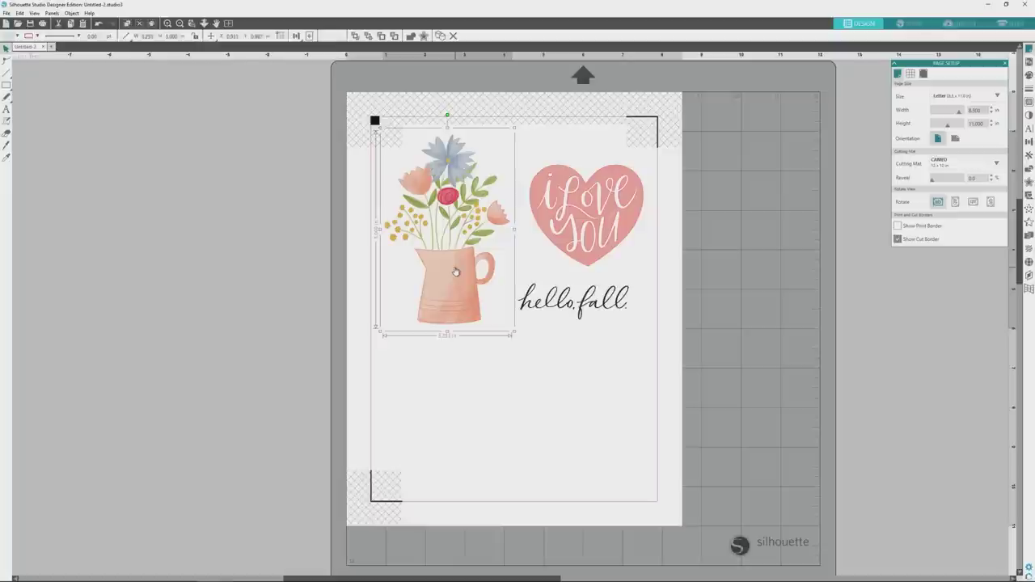
left_click(548, 305)
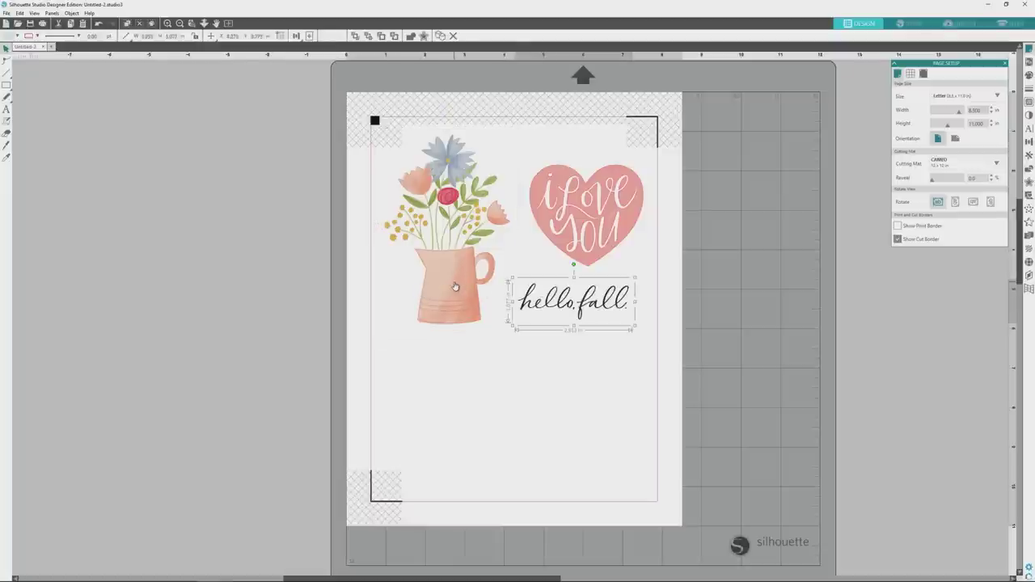
left_click(454, 284)
left_click(454, 284)
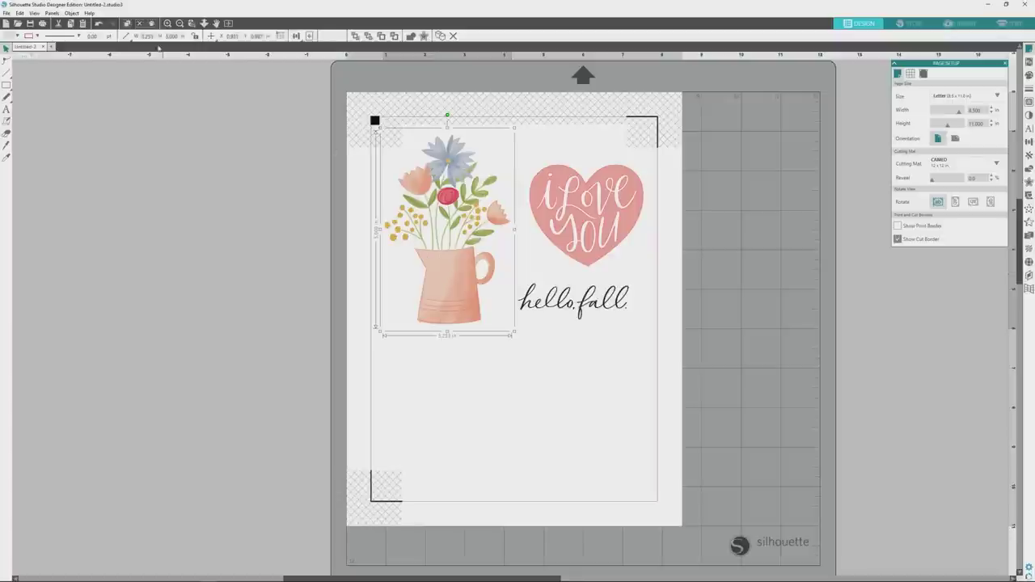
left_click(170, 24)
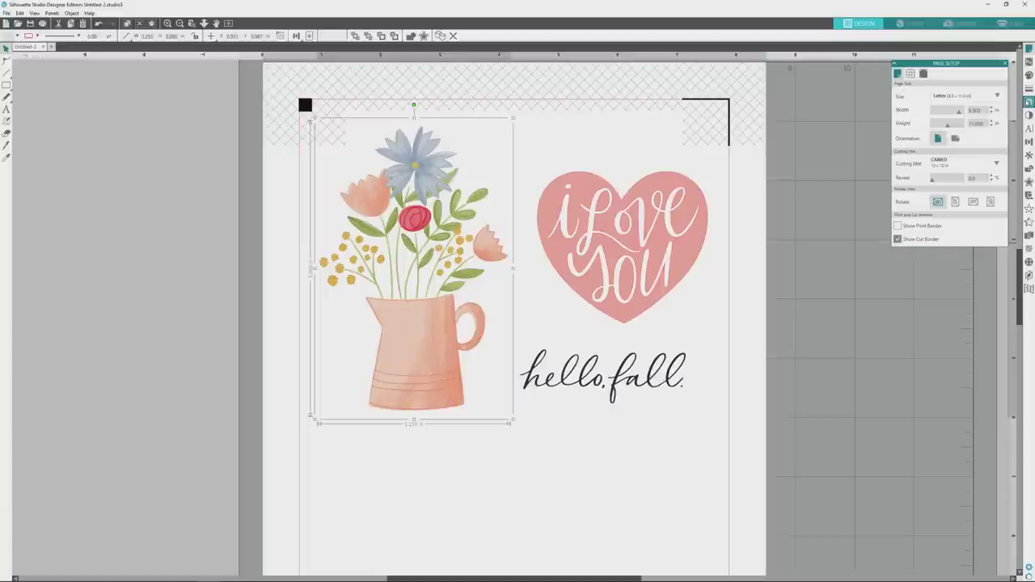
left_click(1029, 102)
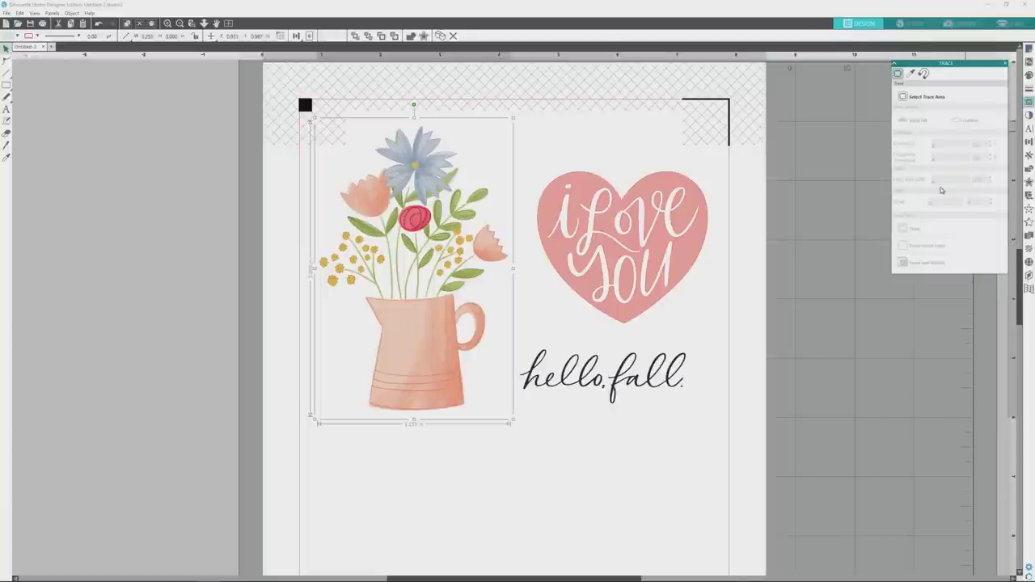
Drag a trace area rectangle over the whole flower jug image.
left_click(924, 97)
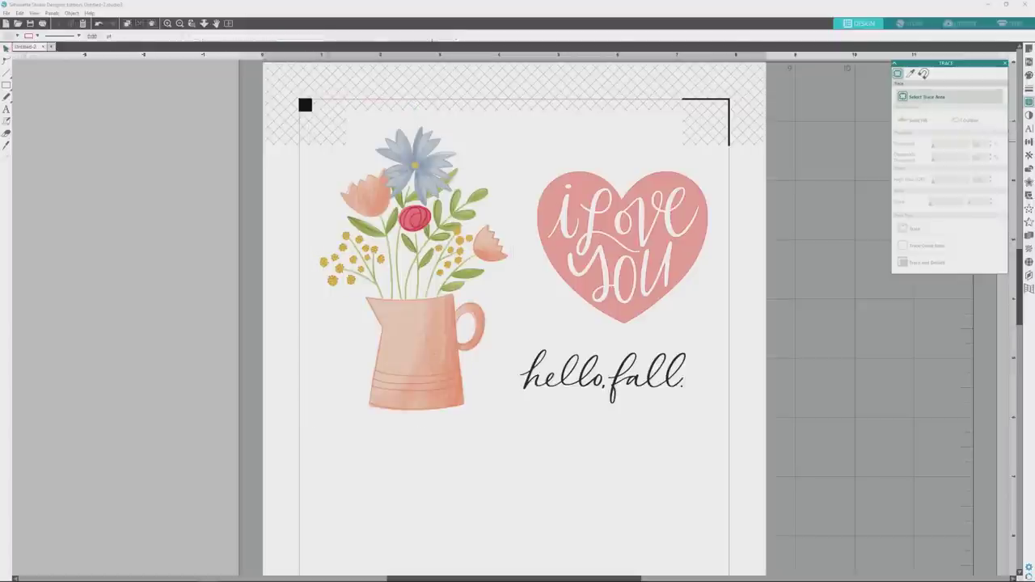
mouse_move(307, 120)
left_mouse_down()
mouse_move(490, 415)
mouse_move(516, 438)
mouse_move(516, 422)
left_mouse_up()
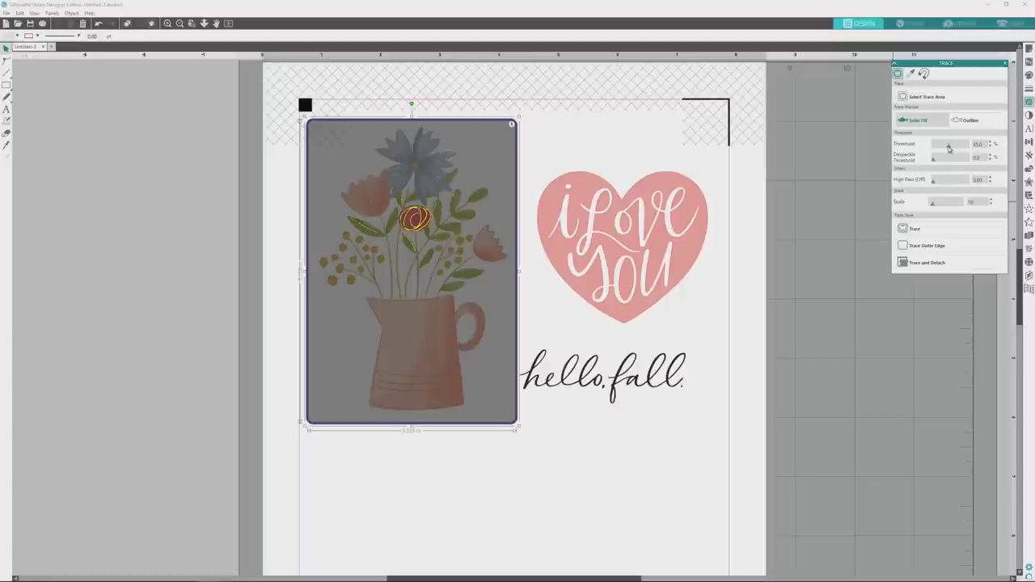
Raise the trace threshold to 100% and trace only the jug's outer edge.
left_click_drag(948, 148, 975, 147)
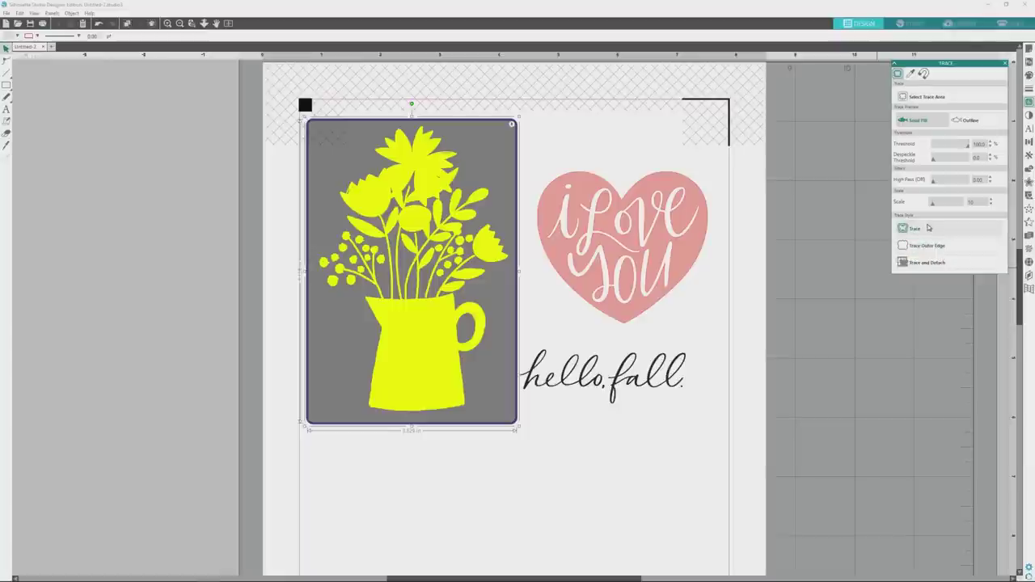
left_click(932, 249)
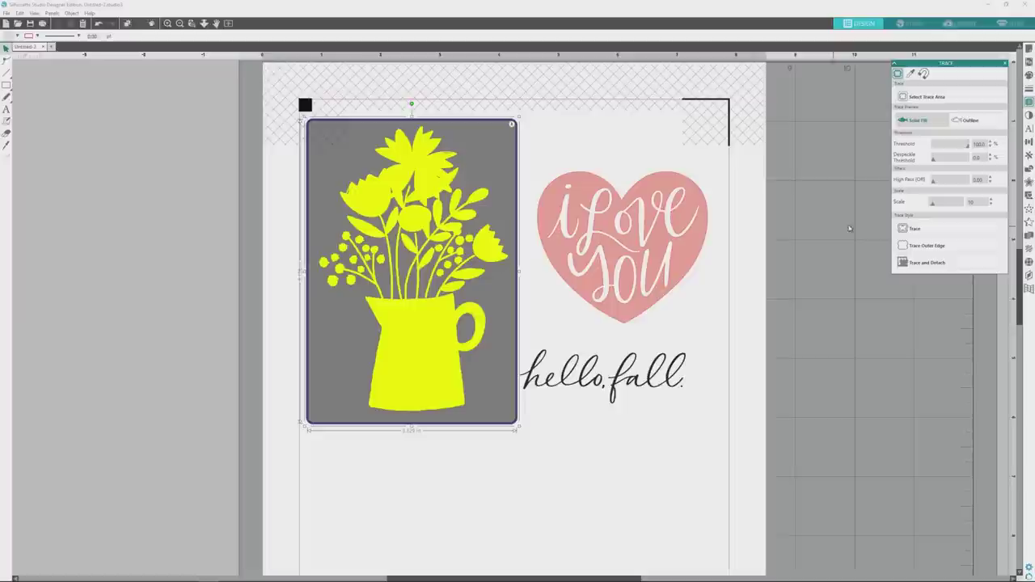
left_click(925, 250)
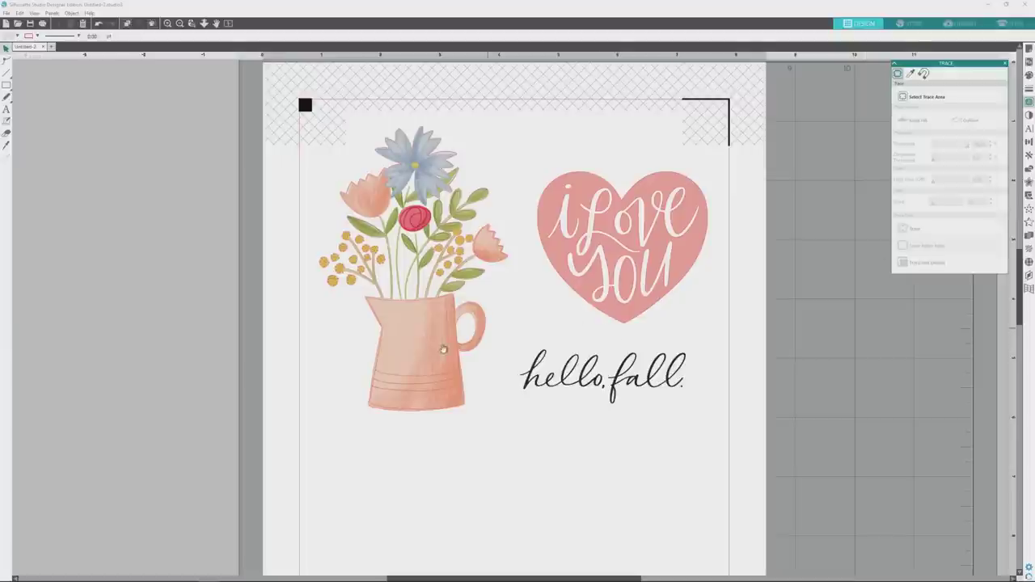
Move the jug image to the grey area left of the page and select its traced outline.
mouse_move(450, 325)
left_mouse_down()
mouse_move(230, 318)
mouse_move(158, 296)
left_mouse_up()
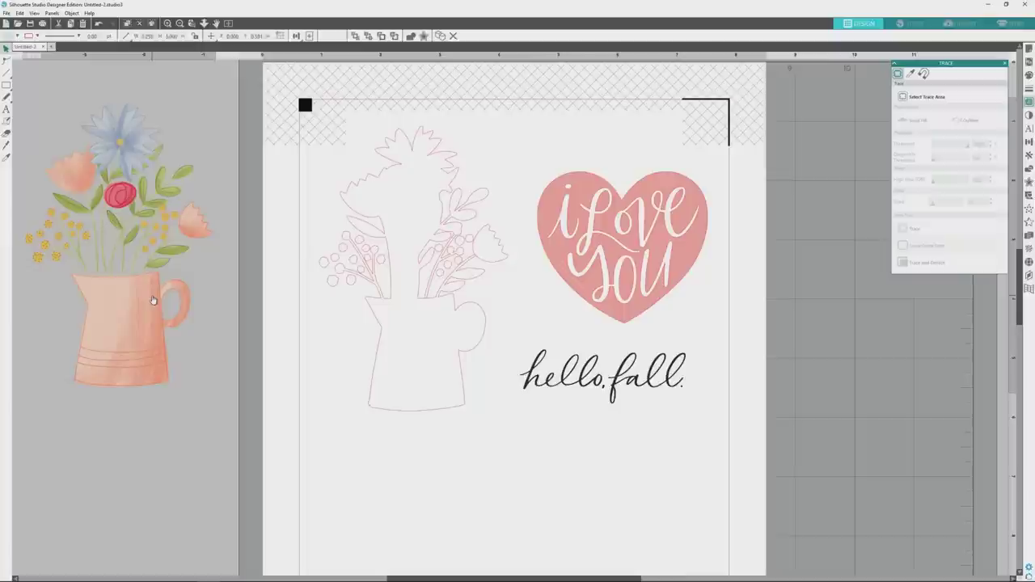
left_click(196, 277)
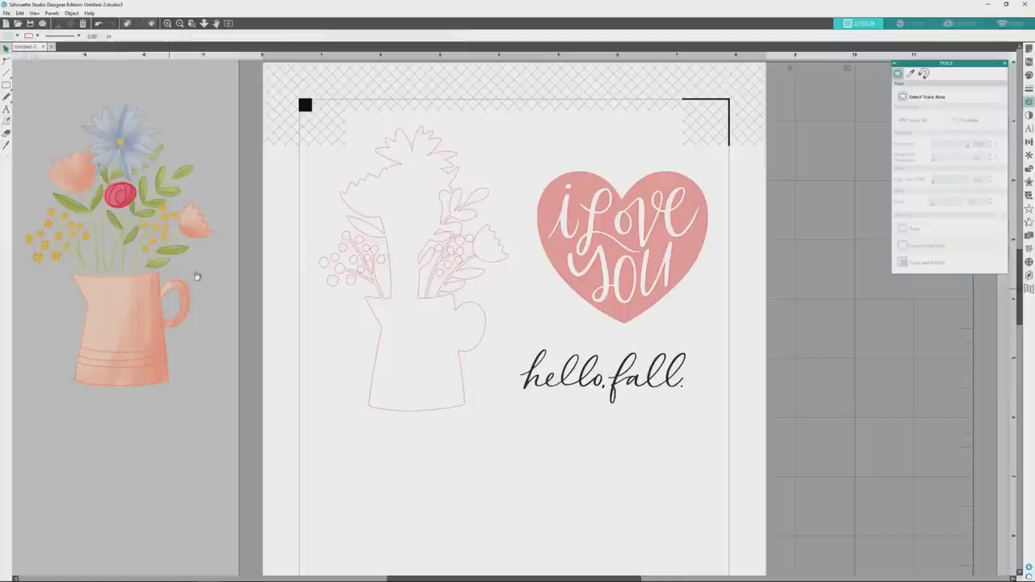
left_click(424, 248)
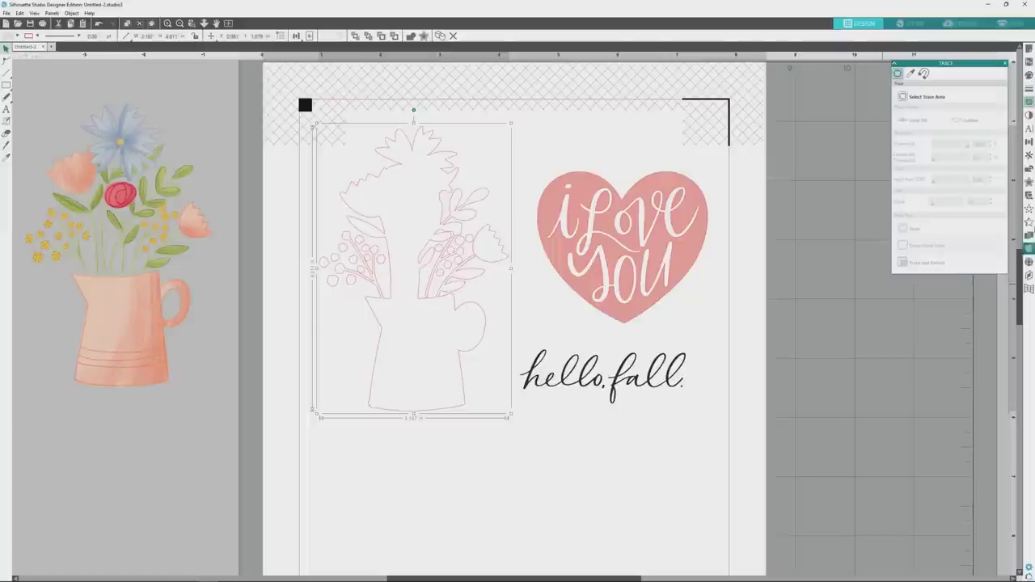
Apply a rounded-corner offset of about 0.085 around the traced jug outline.
left_click(1030, 183)
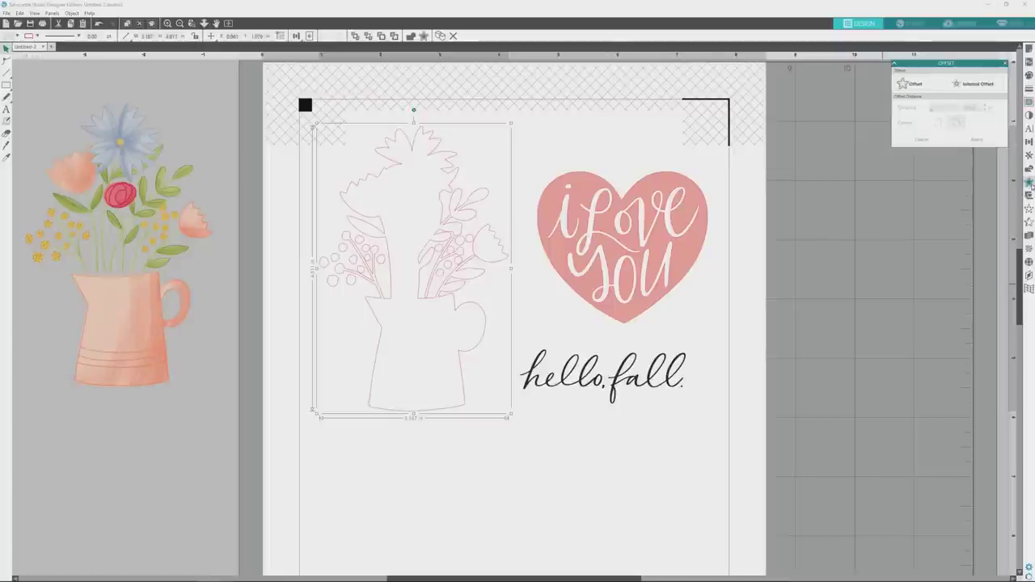
left_click(924, 87)
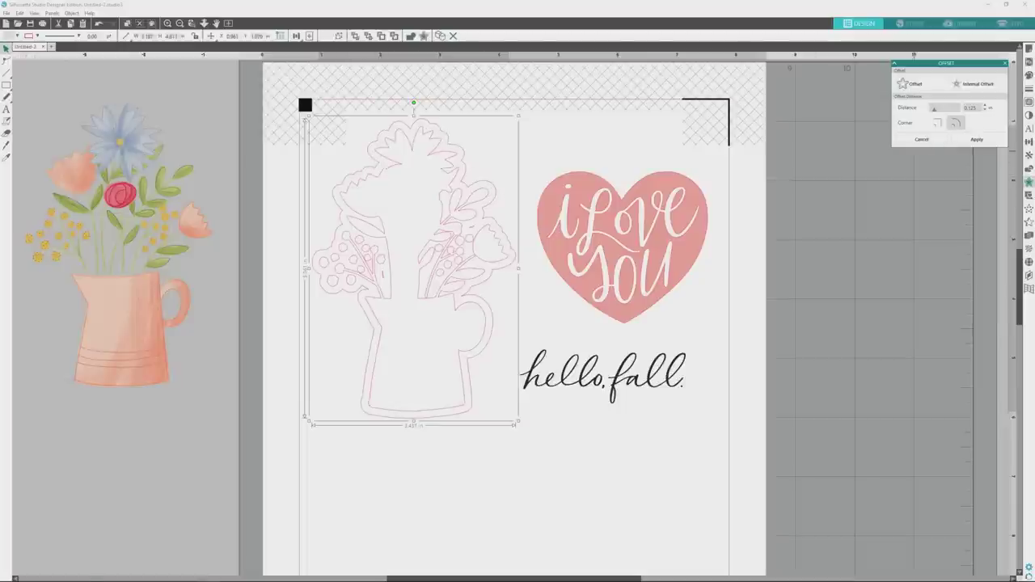
left_click(938, 128)
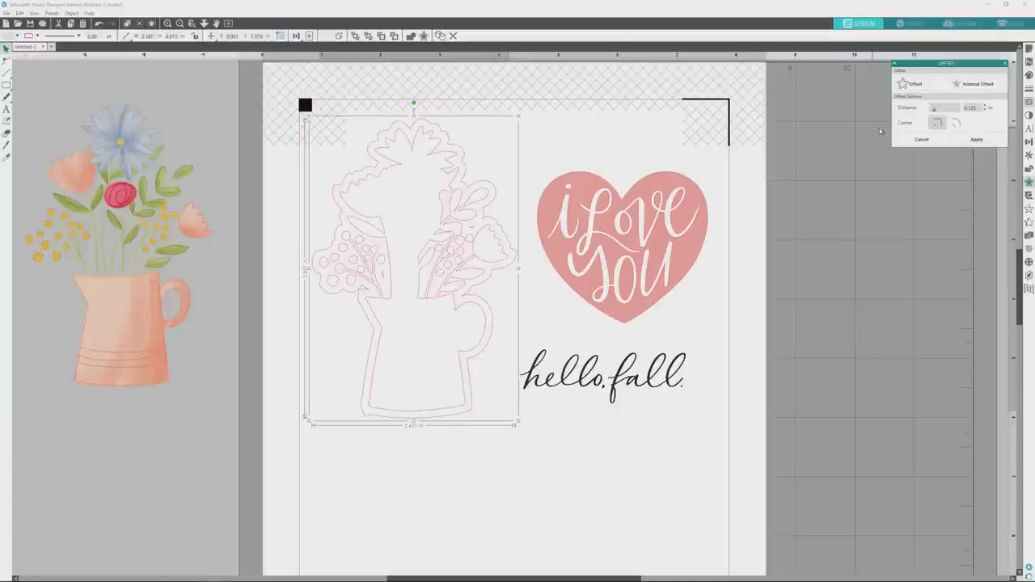
left_click(958, 123)
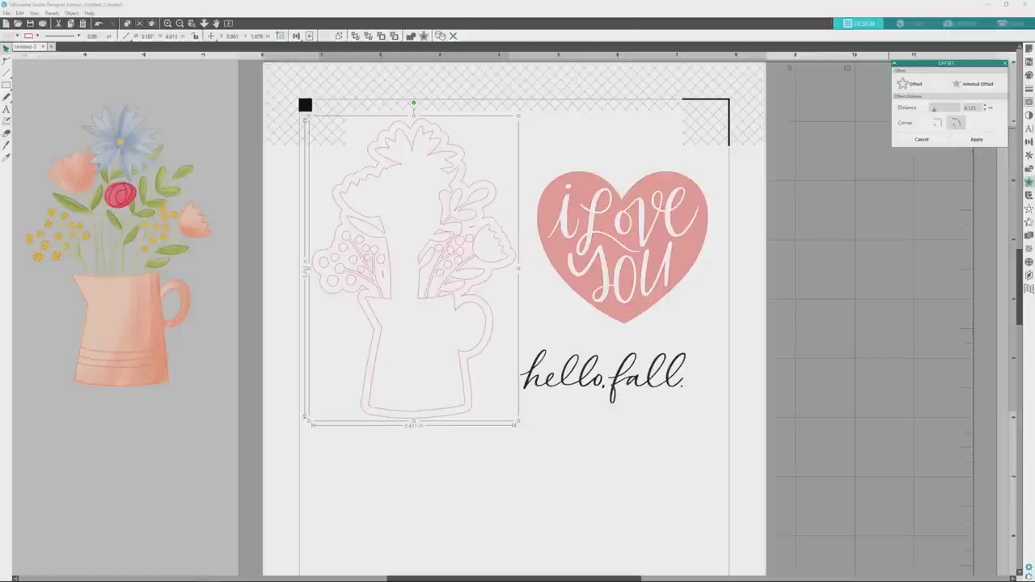
left_click_drag(935, 117, 934, 114)
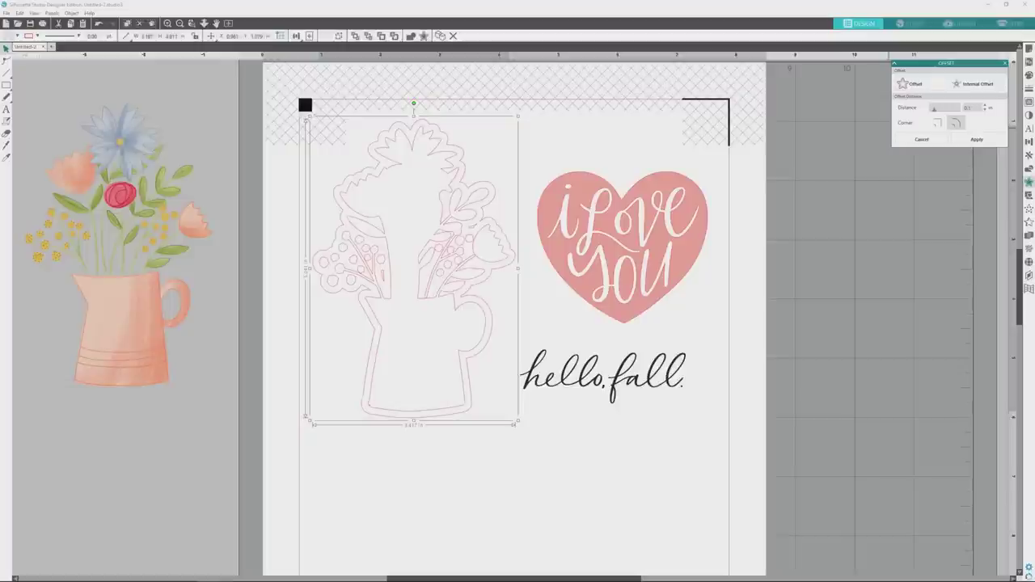
left_click(977, 139)
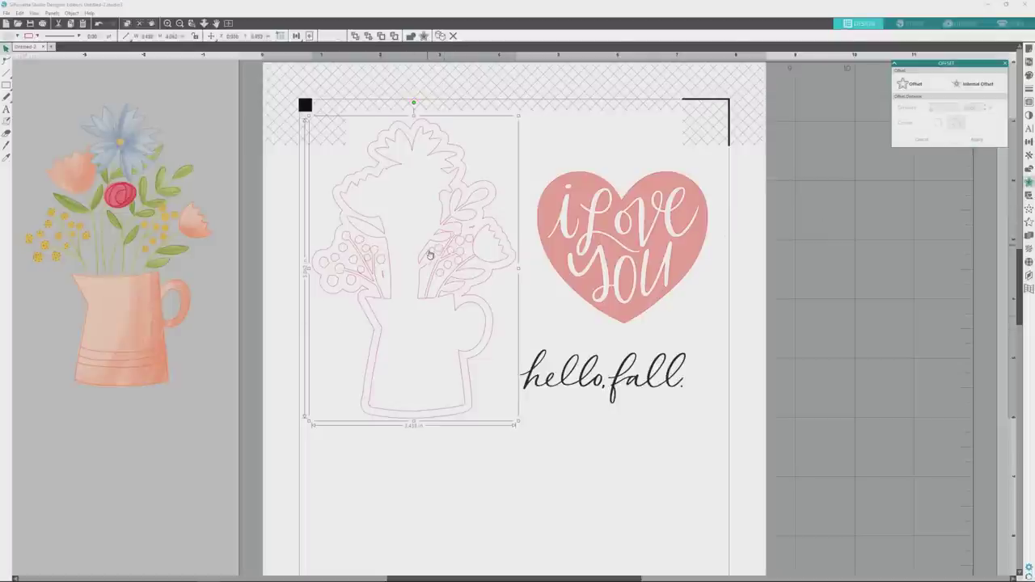
Pull out and delete the inner traced piece, then select the jug's offset outline.
left_click(352, 339)
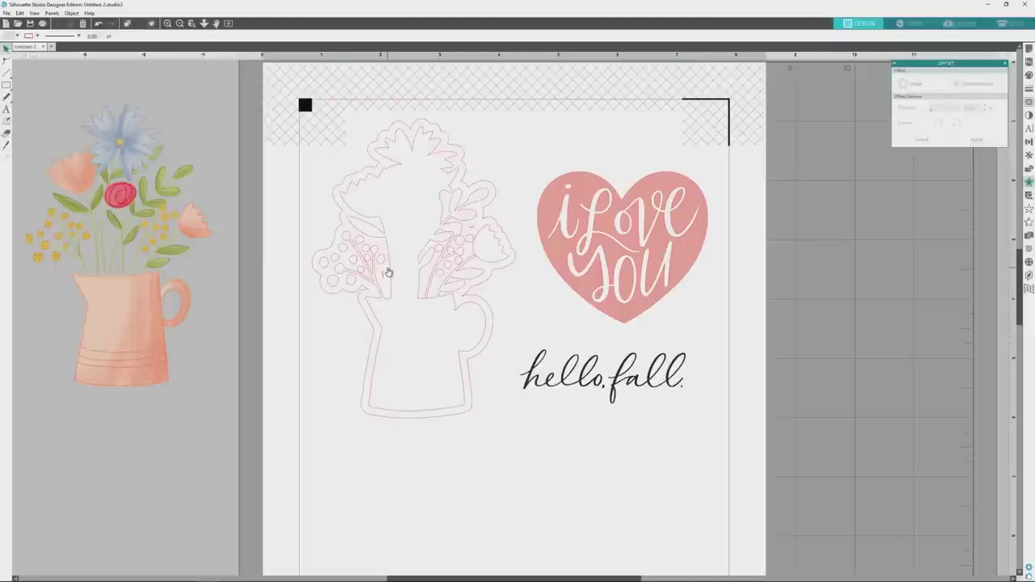
left_click_drag(387, 272, 292, 379)
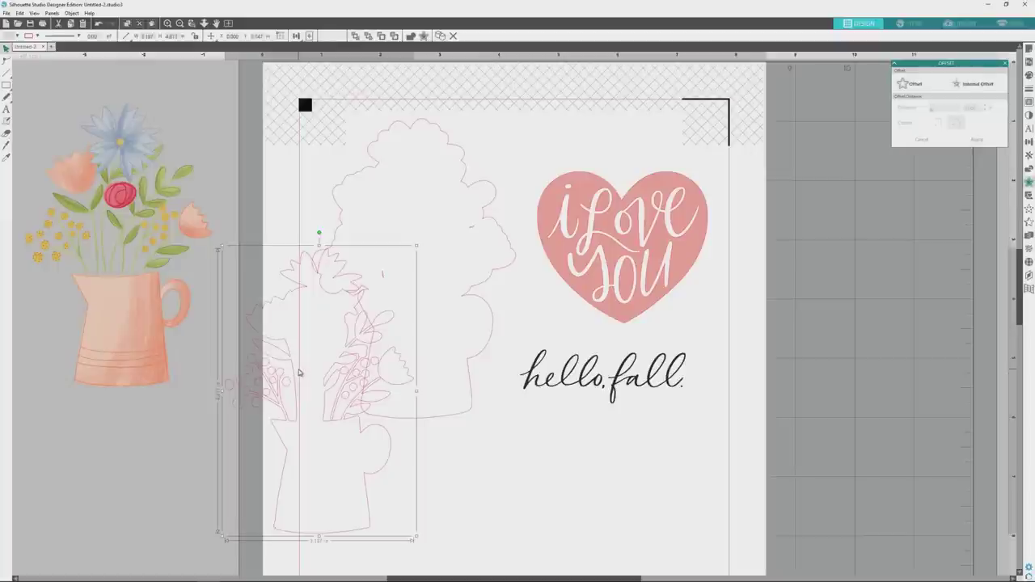
key("Delete")
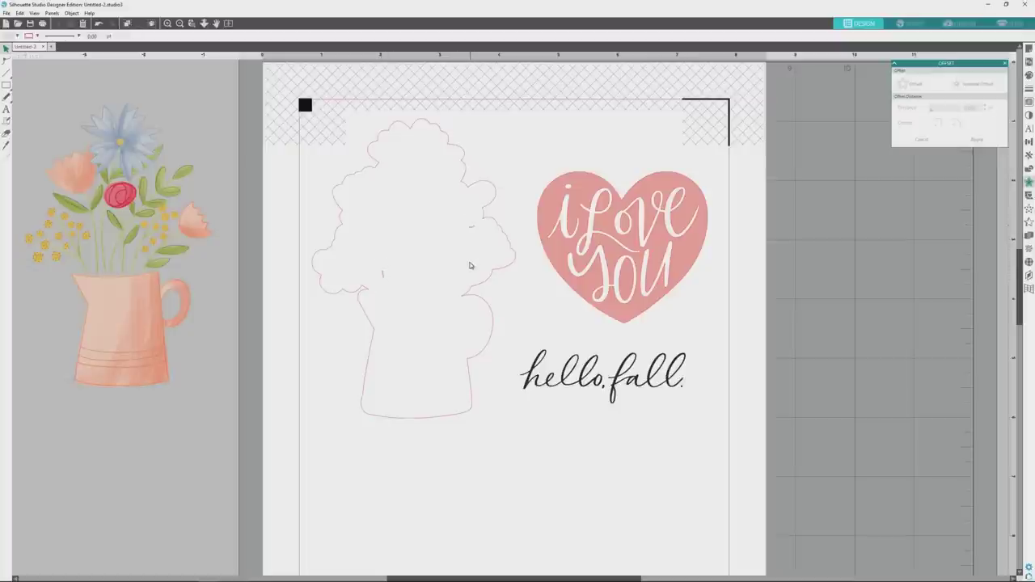
left_click(484, 219)
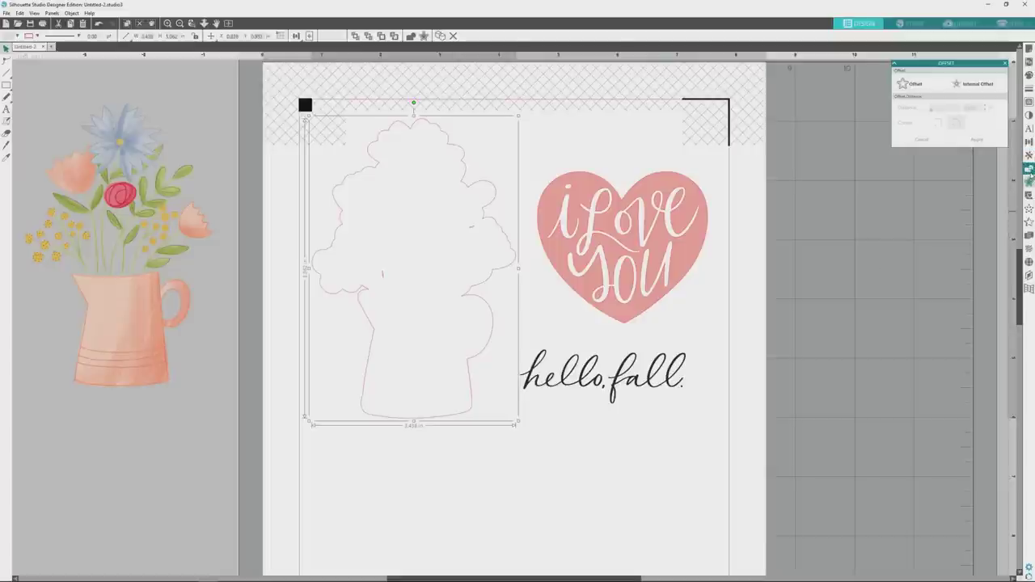
Release the outline's compound path and drag the jug image back onto it.
left_click(1029, 169)
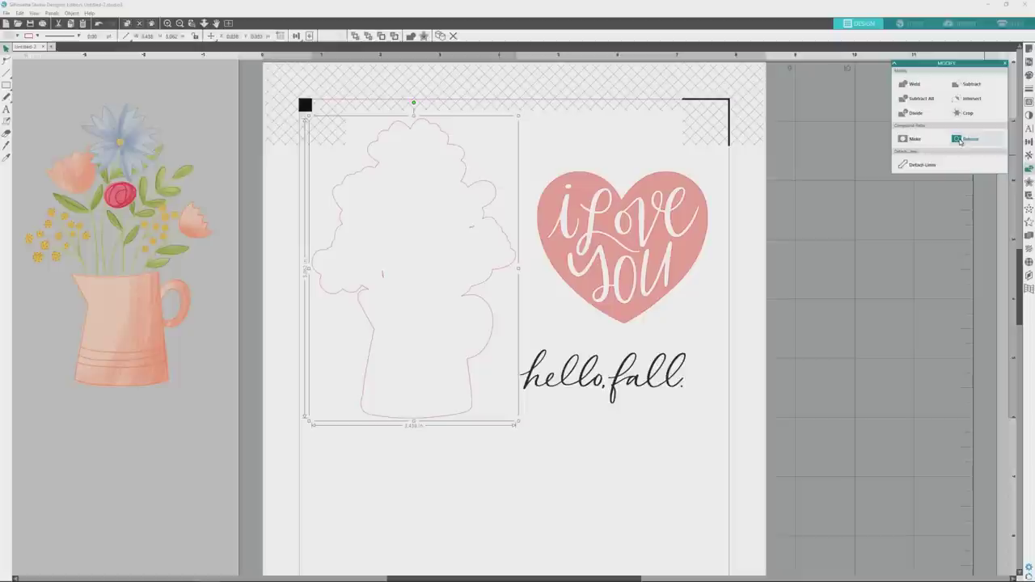
left_click(961, 142)
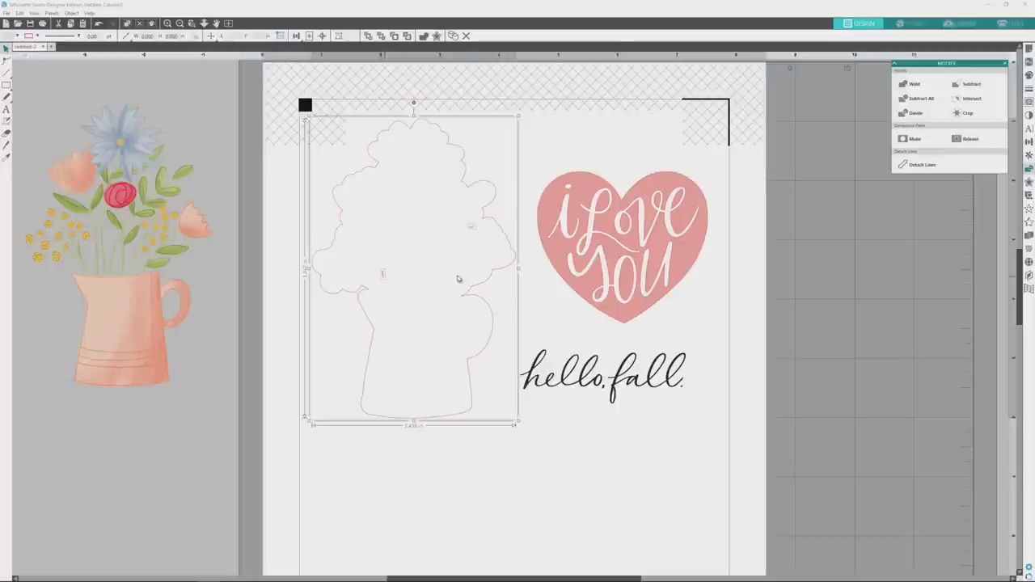
left_click(510, 288)
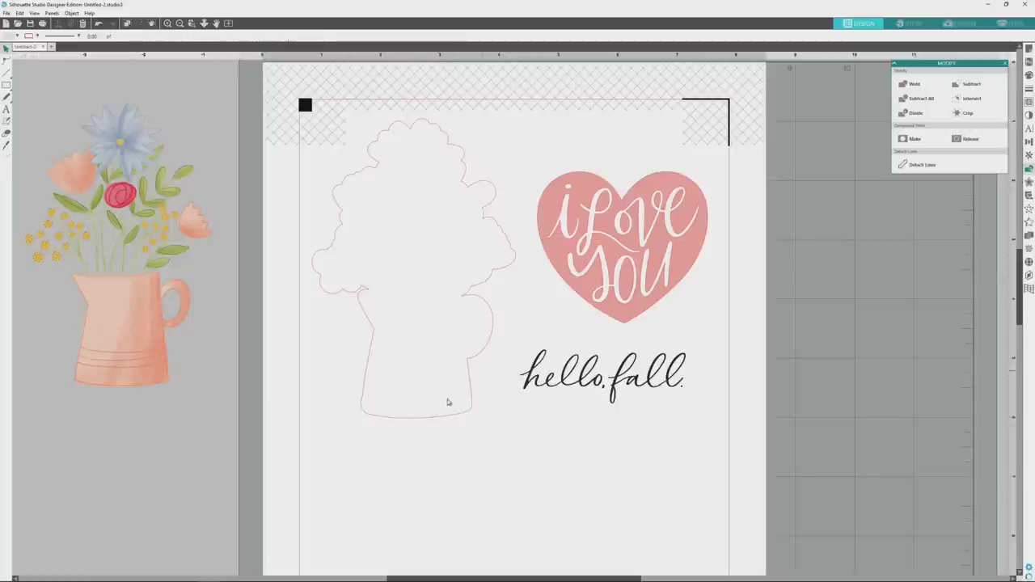
left_click_drag(175, 330, 432, 350)
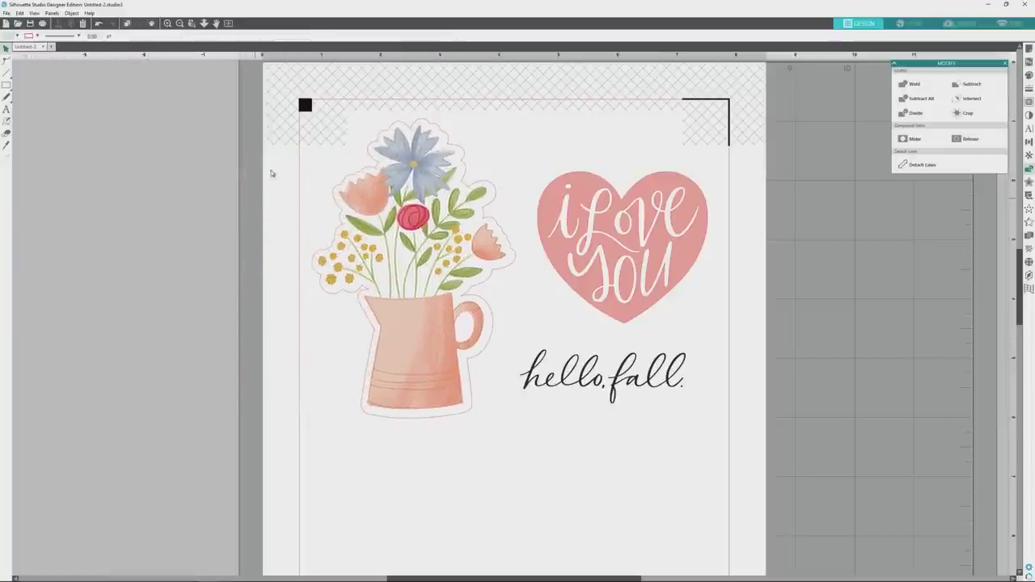
Align the jug image horizontally and vertically centred on its outline, then nudge the sticker lower.
left_click_drag(304, 123, 486, 398)
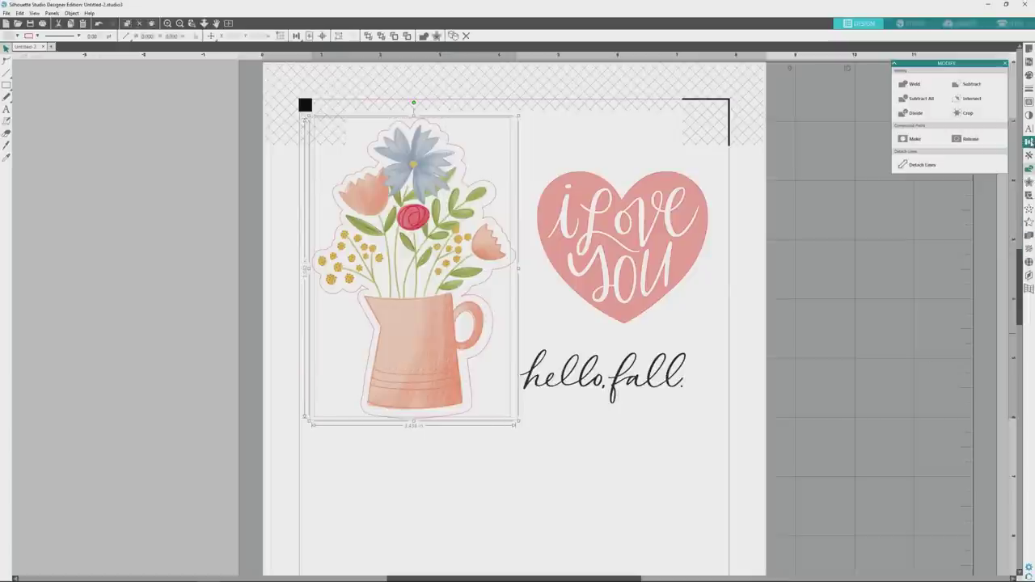
left_click(1030, 143)
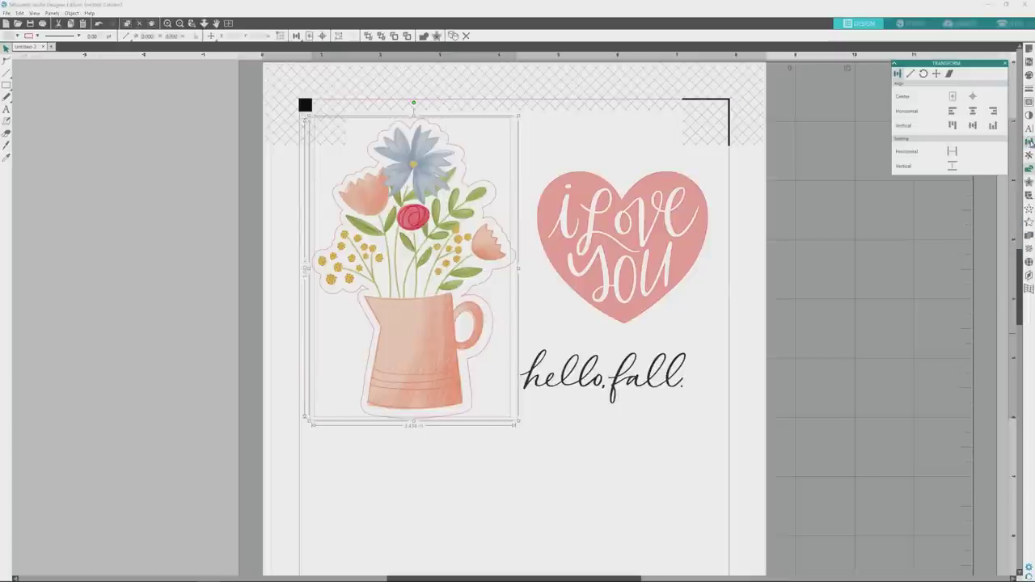
left_click(973, 113)
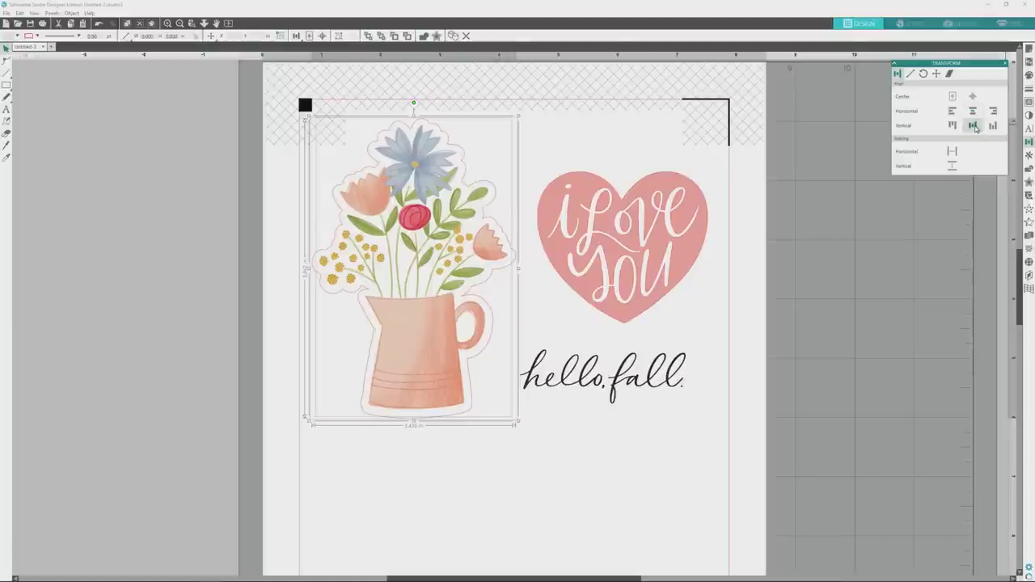
left_click(973, 126)
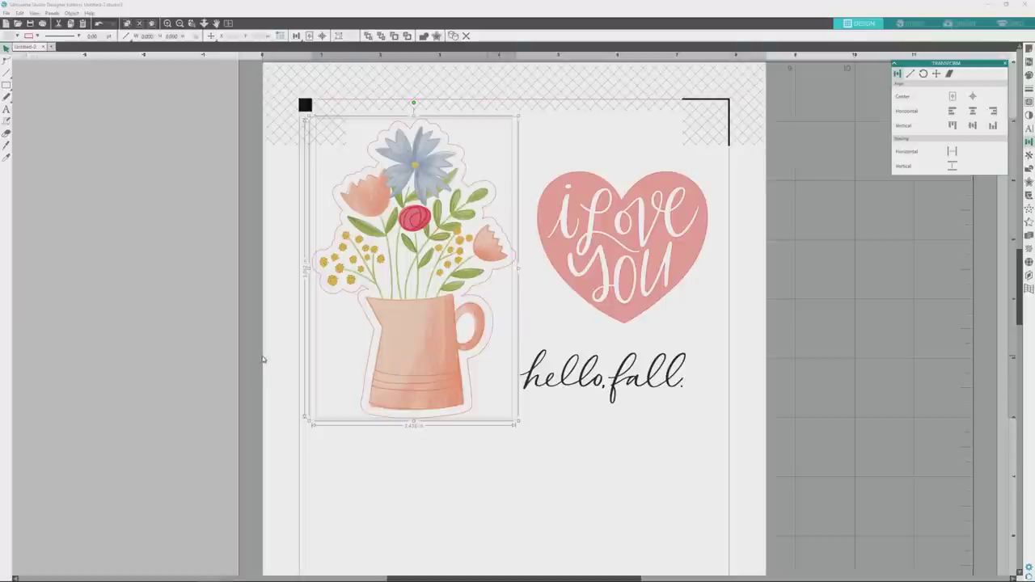
left_click(6, 158)
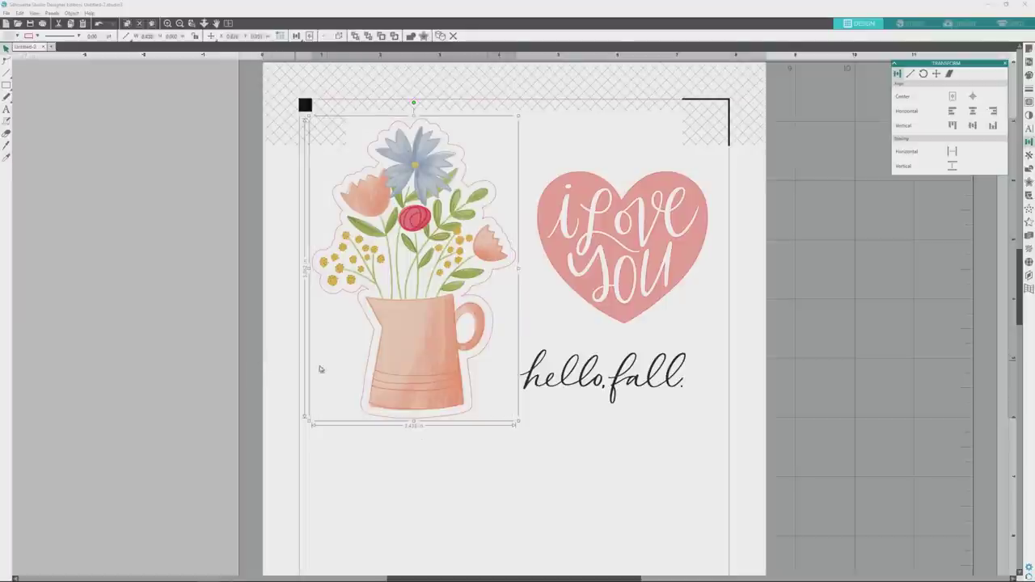
mouse_move(420, 362)
left_mouse_down()
mouse_move(395, 393)
mouse_move(412, 337)
mouse_move(412, 354)
left_mouse_up()
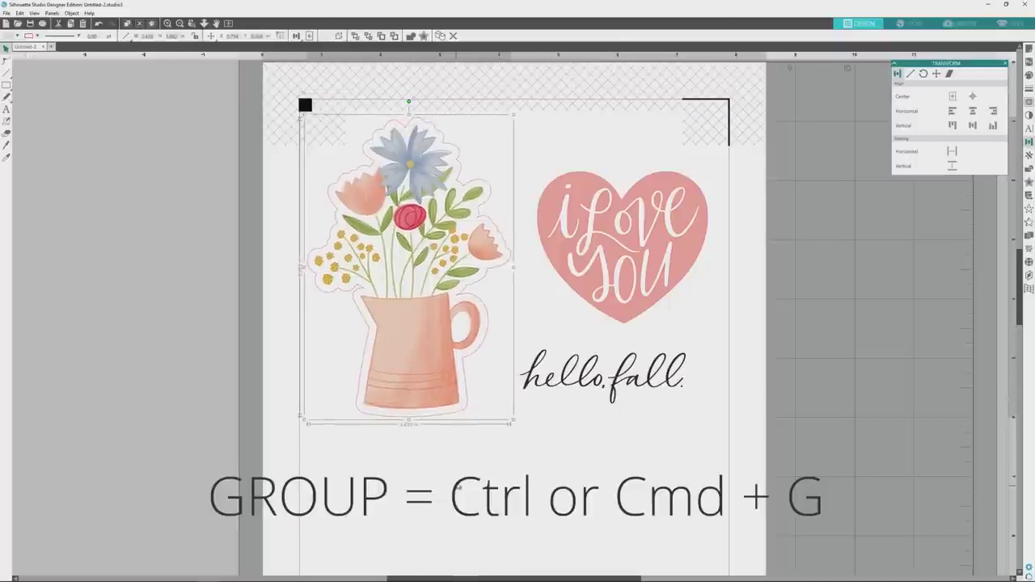
left_click(431, 451)
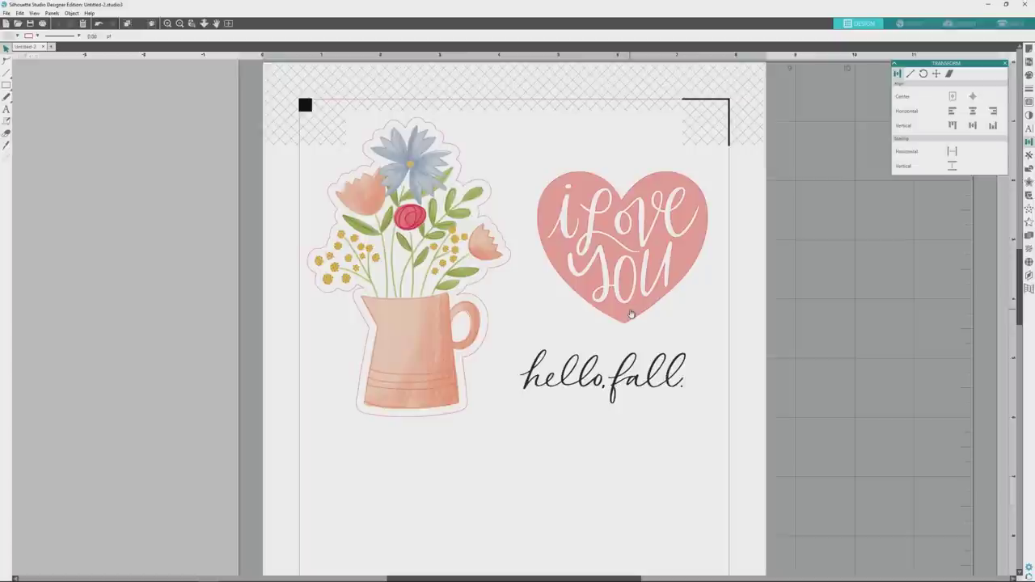
Select the I Love You heart and apply an outer offset cut line to it.
left_click(632, 314)
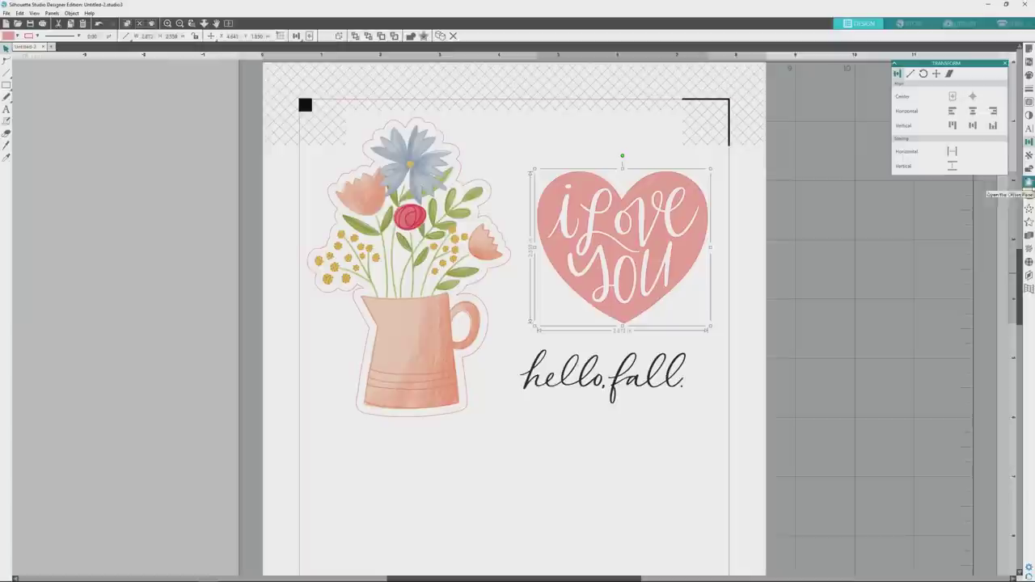
left_click(1030, 183)
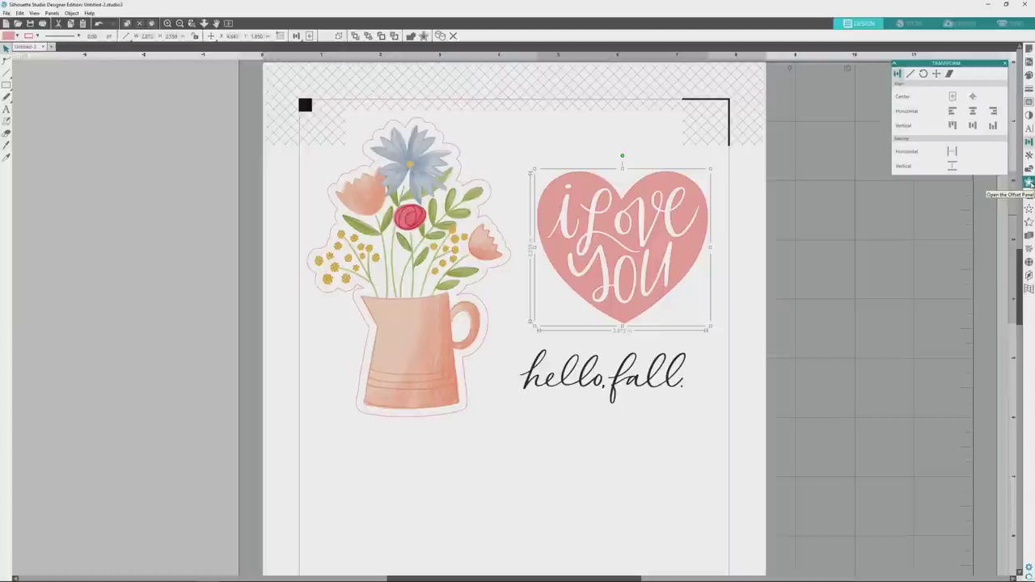
left_click(1030, 183)
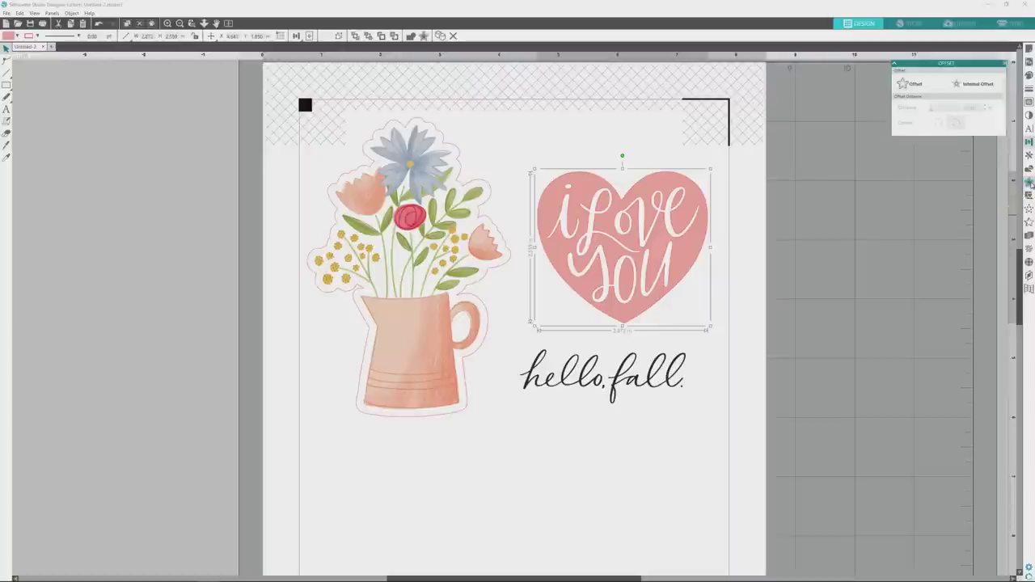
left_click(922, 84)
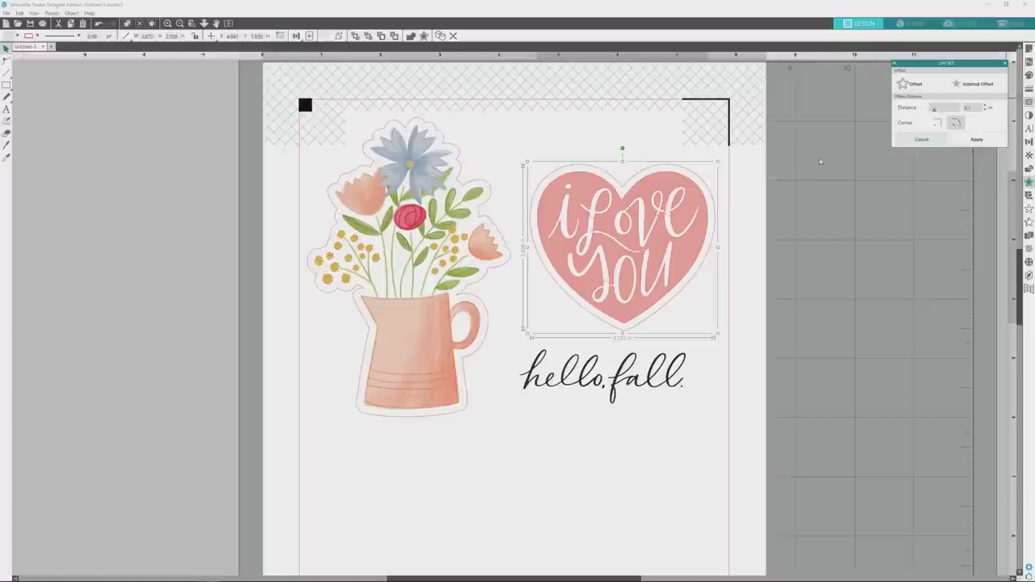
left_click(976, 140)
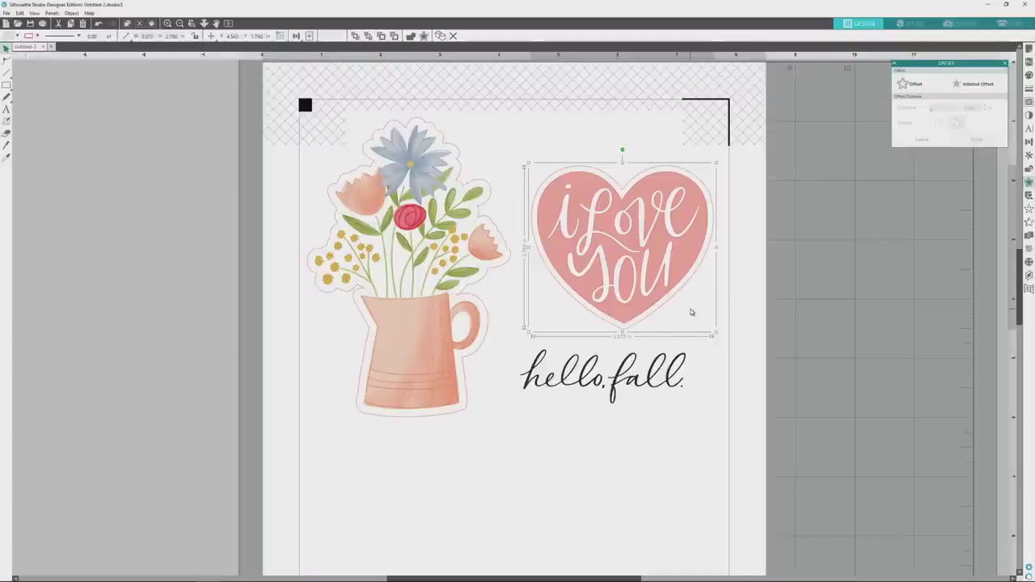
Drag the heart's offset outline aside to check it, then undo it back into place.
left_click(671, 296)
left_click_drag(670, 296, 844, 307)
key("ctrl+z")
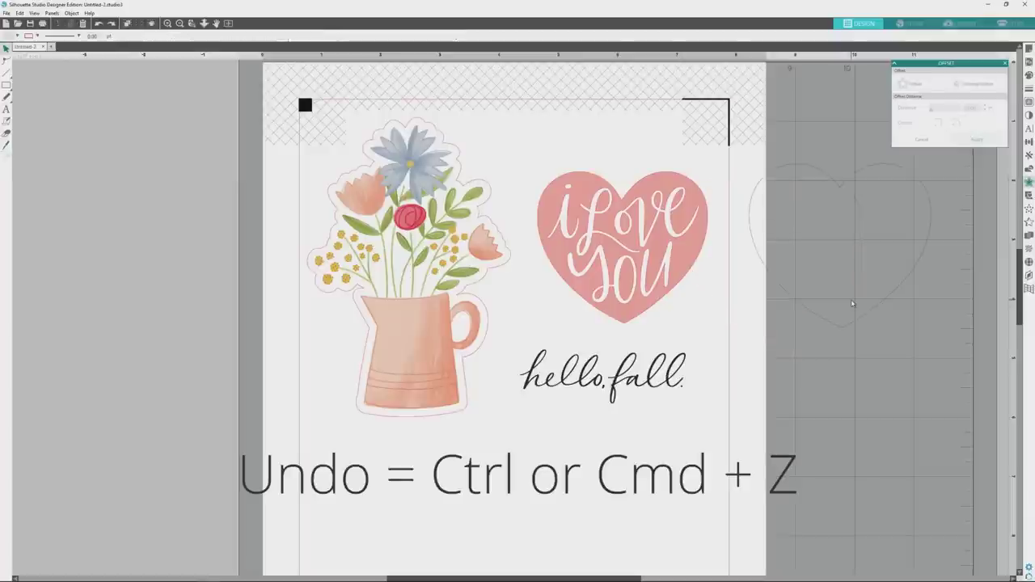
key("ctrl+z")
Scroll to the lower I Love You heart and apply an outer offset to it.
left_click(696, 280)
scroll(695, 280, "down", 1)
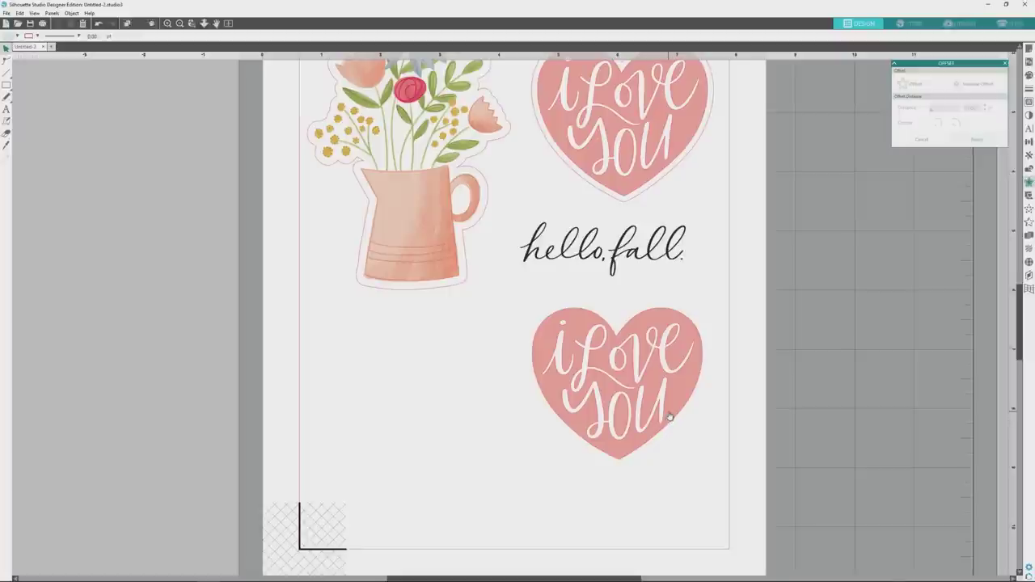
left_click(669, 416)
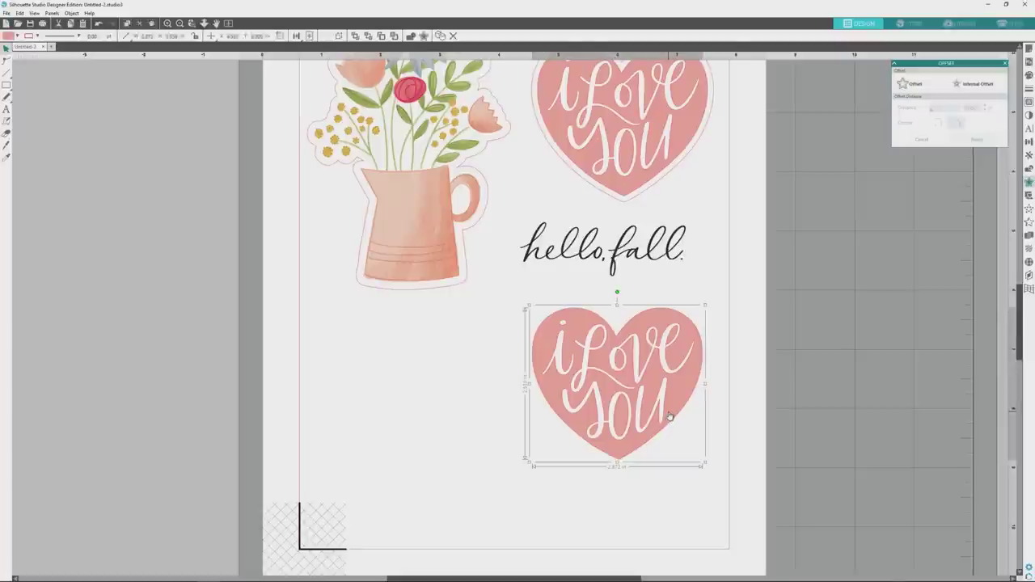
left_click(929, 86)
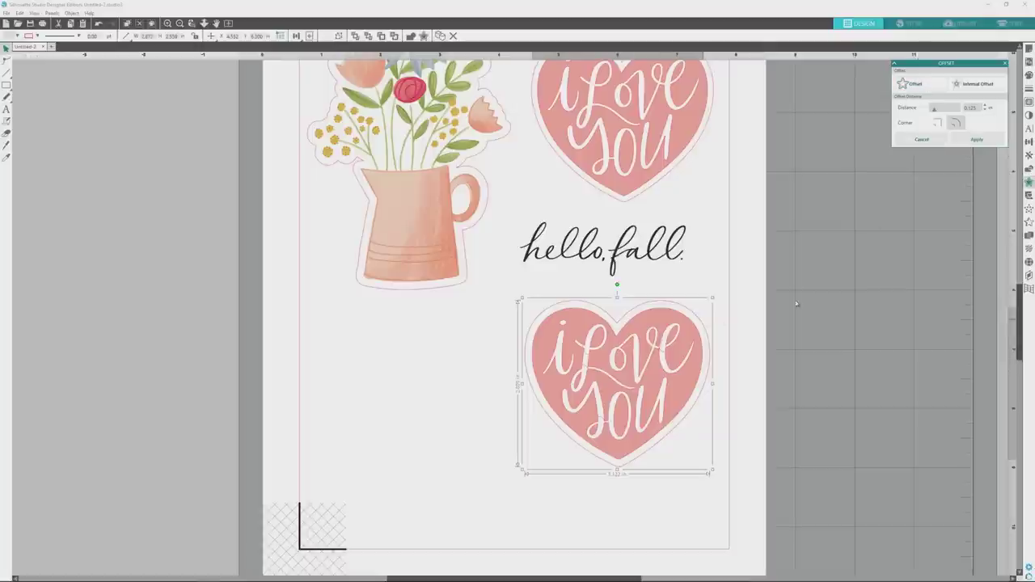
left_click(977, 140)
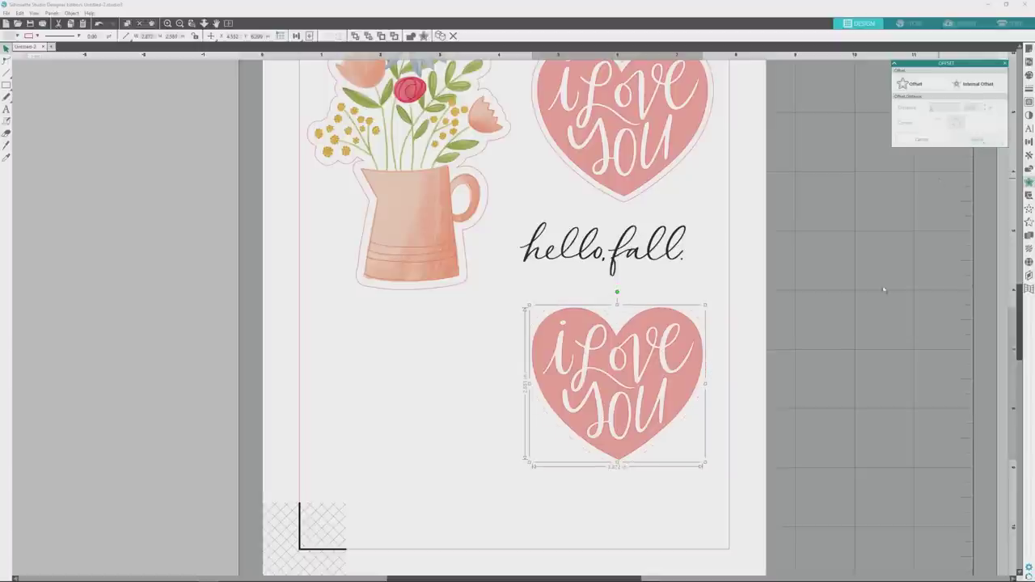
Move the pink heart image left off its new outline, then select the outline heart.
left_click(720, 437)
left_click_drag(674, 391, 488, 419)
left_click(524, 405)
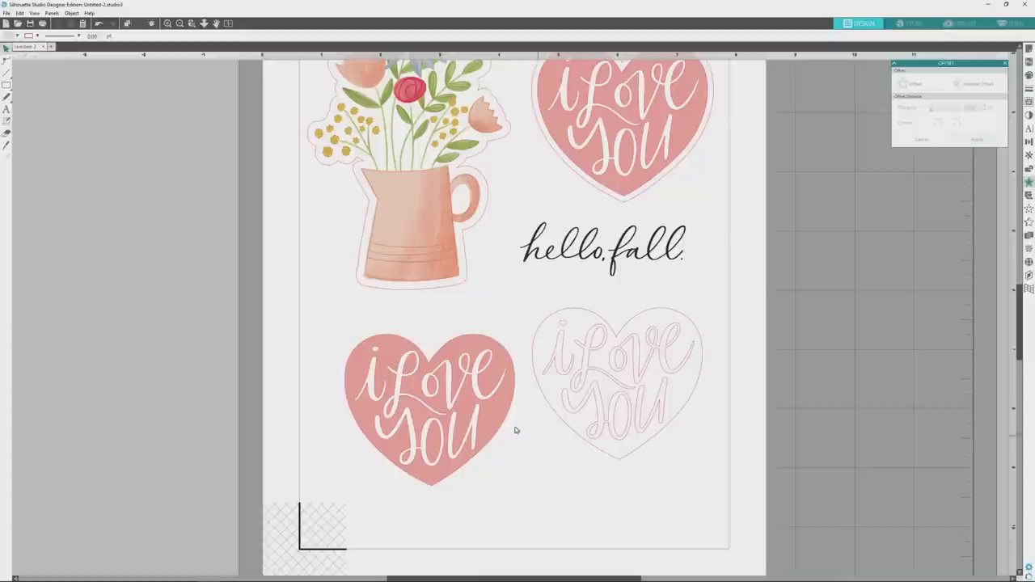
key("ctrl+z")
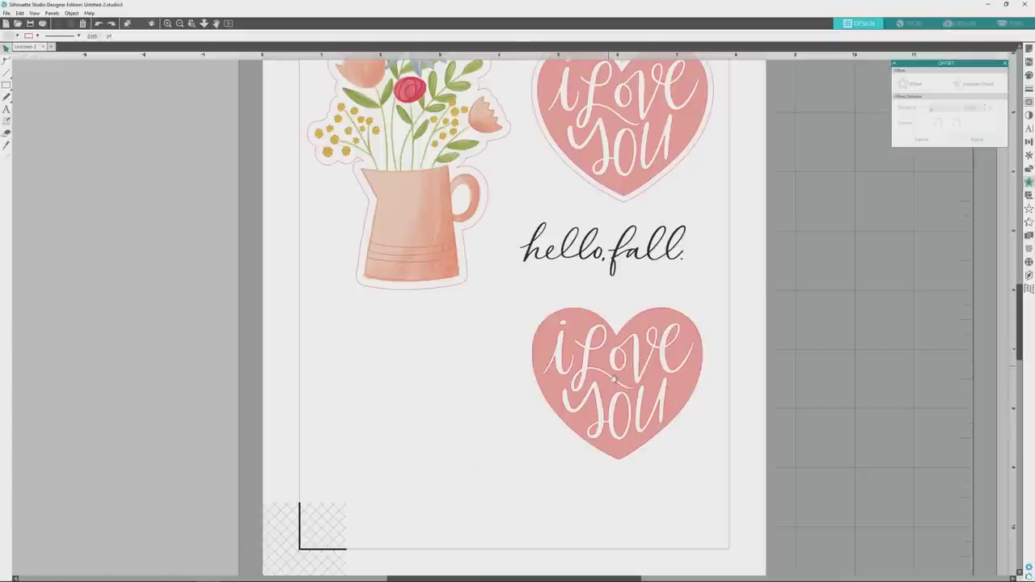
left_click_drag(608, 372, 362, 386)
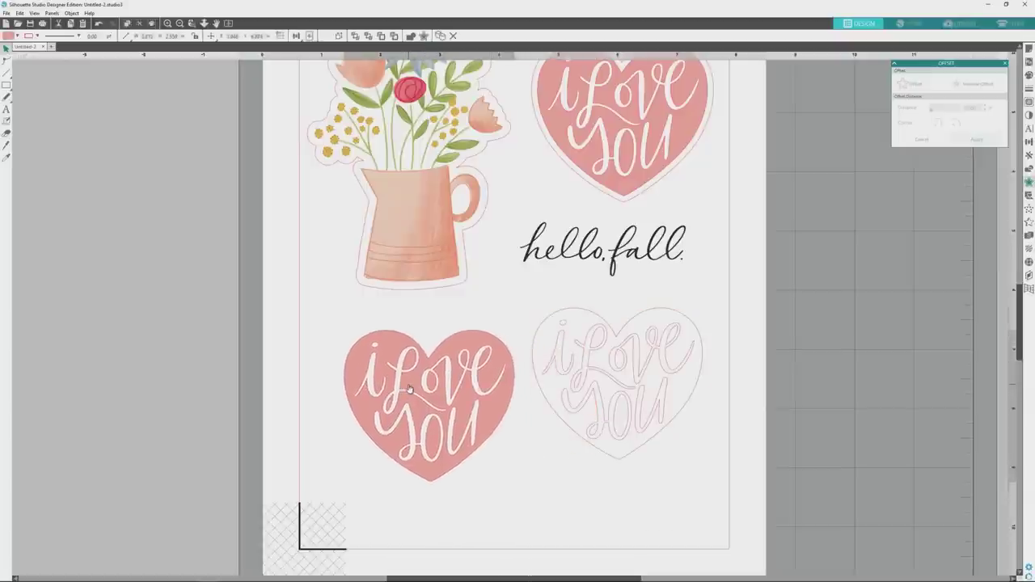
left_click(522, 376)
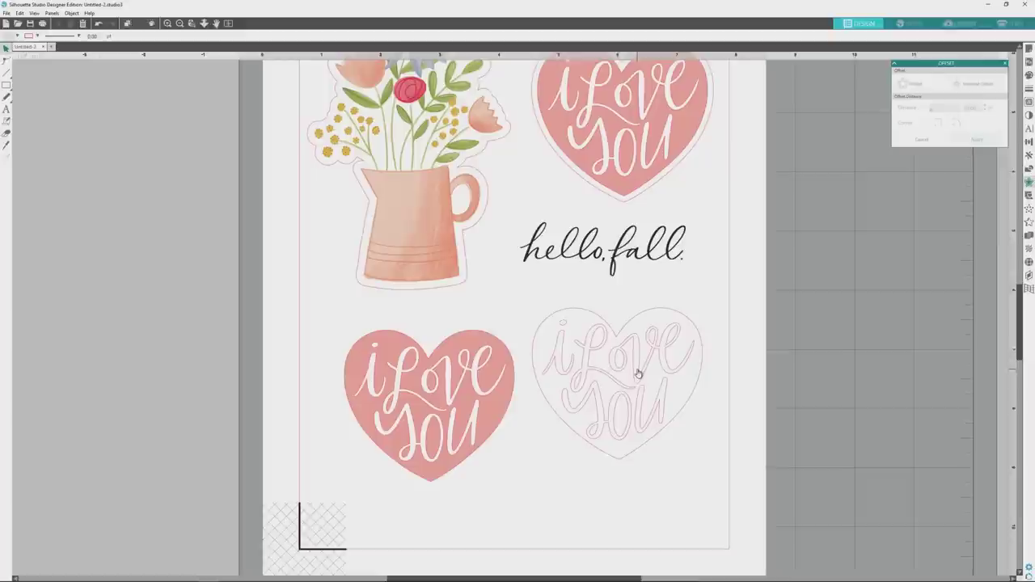
left_click(638, 372)
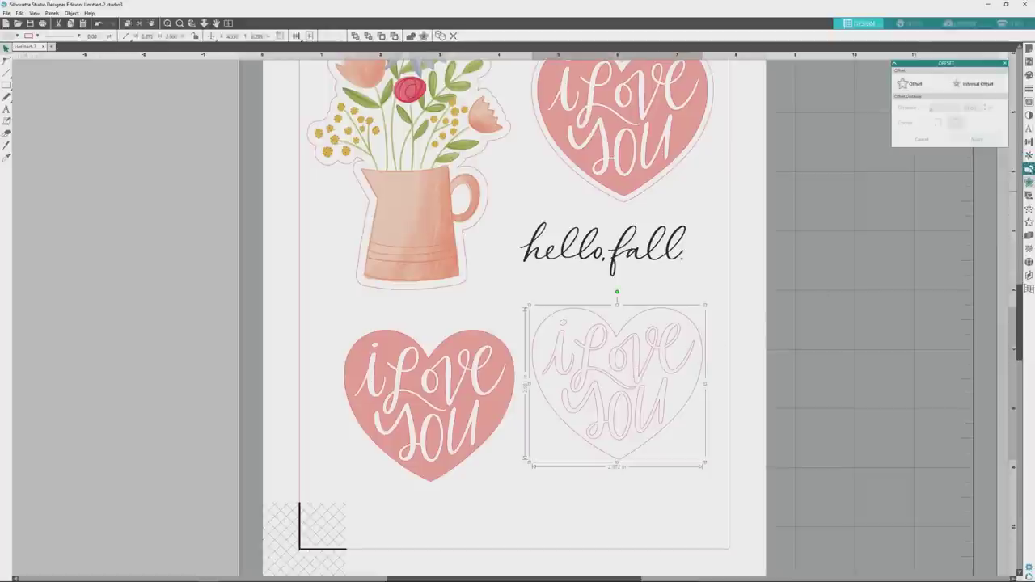
Release the outline heart's compound path, move the heart outline away and delete the traced lettering.
left_click(1029, 168)
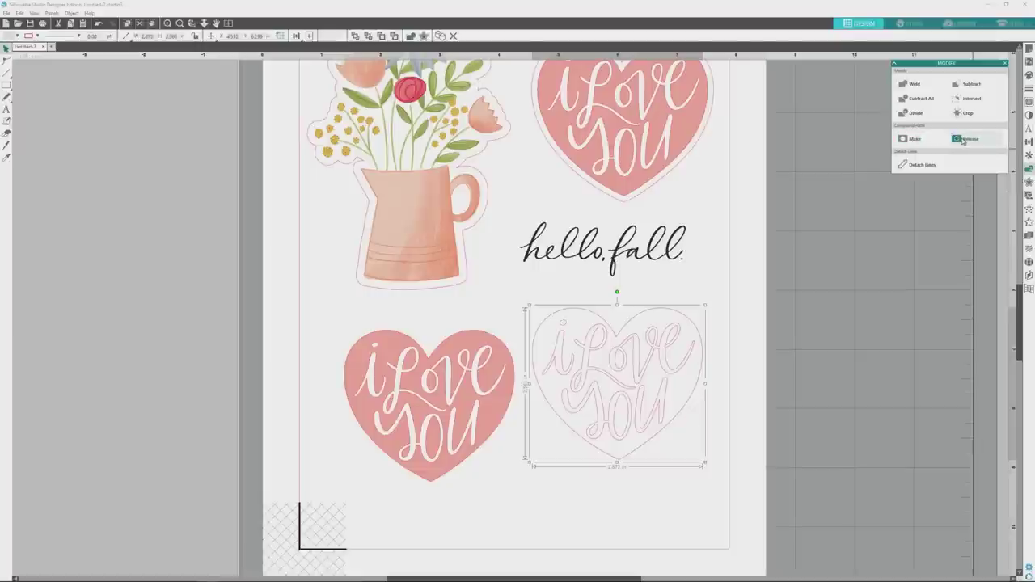
left_click(961, 139)
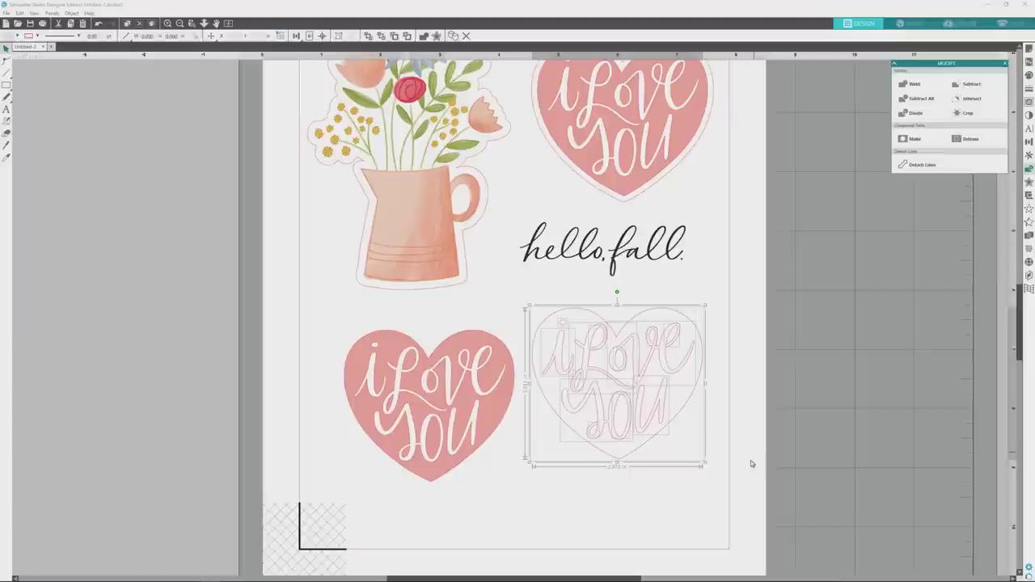
left_click(677, 519)
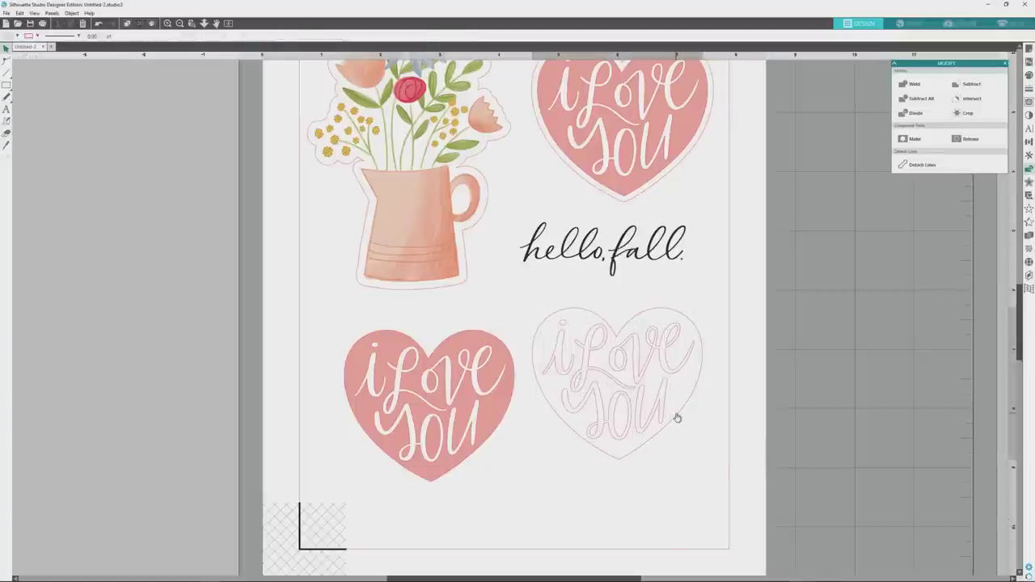
left_click_drag(678, 418, 536, 523)
left_click(536, 522)
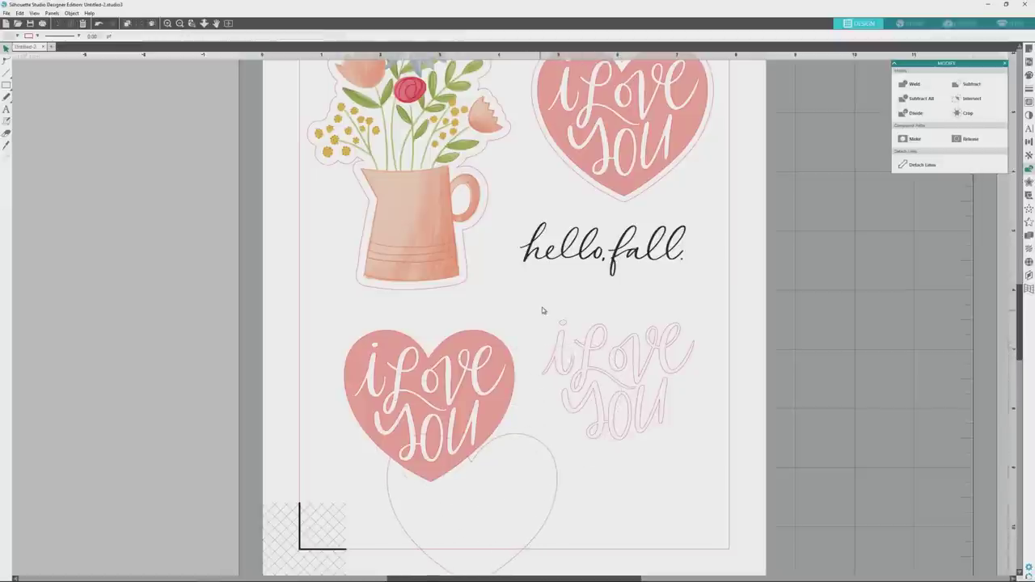
left_click_drag(543, 310, 712, 438)
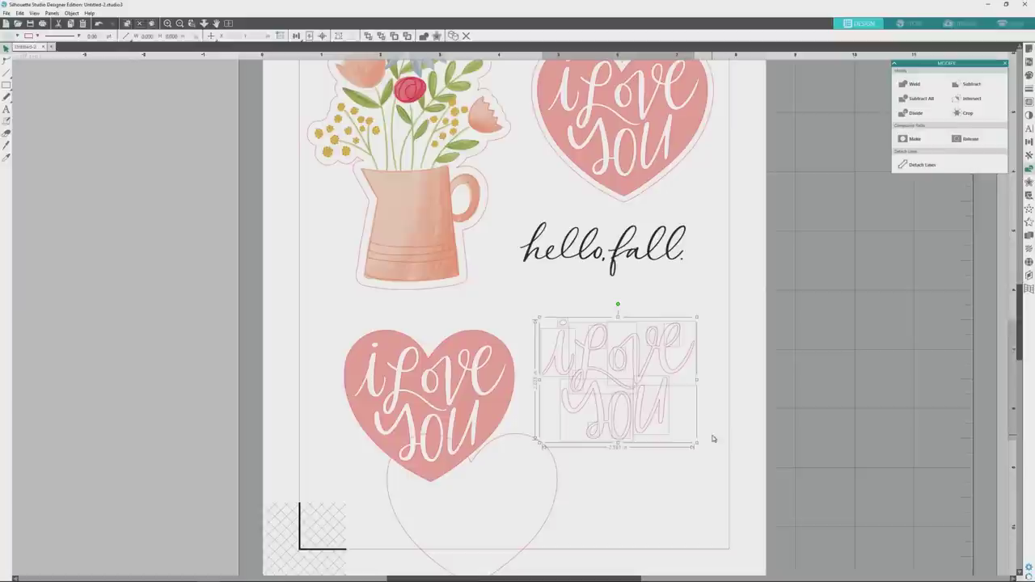
key("Delete")
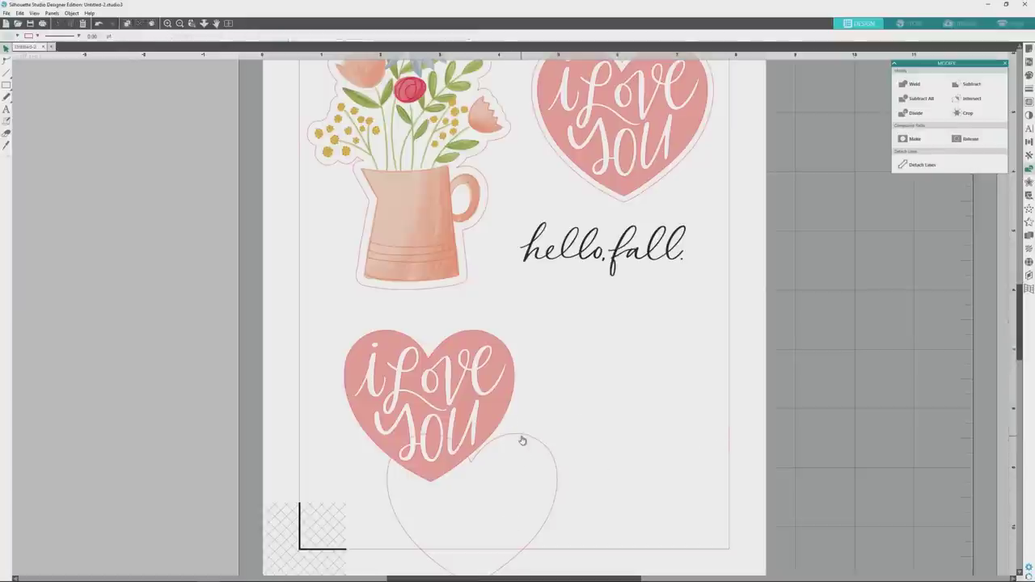
Drop the pink I Love You heart onto the empty outline heart and select both.
left_click_drag(522, 439, 678, 322)
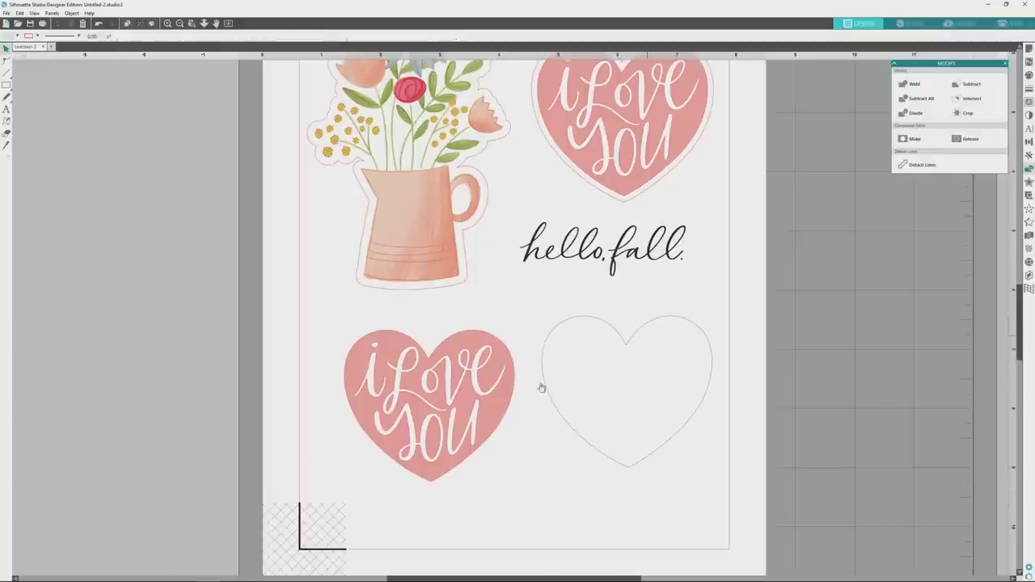
left_click_drag(492, 415, 684, 420)
left_click(523, 323)
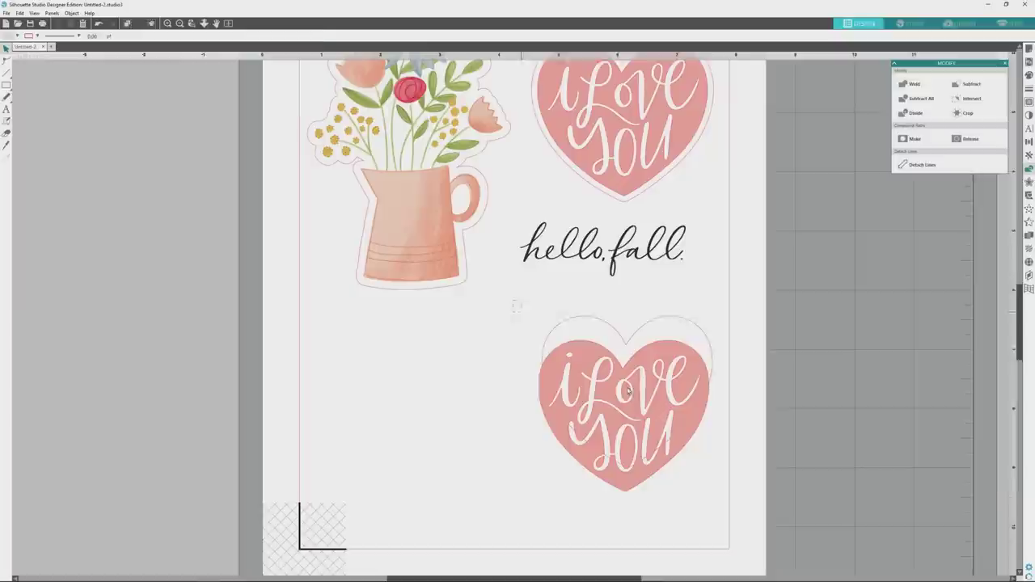
left_click_drag(513, 305, 748, 509)
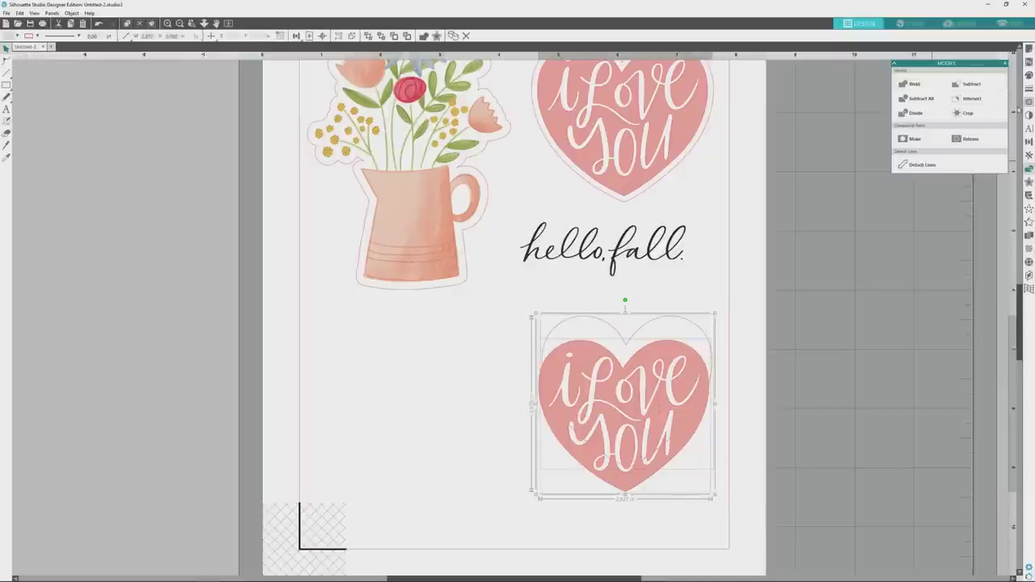
Centre the pink heart in its outline with Align Center and Align Middle.
left_click(1029, 141)
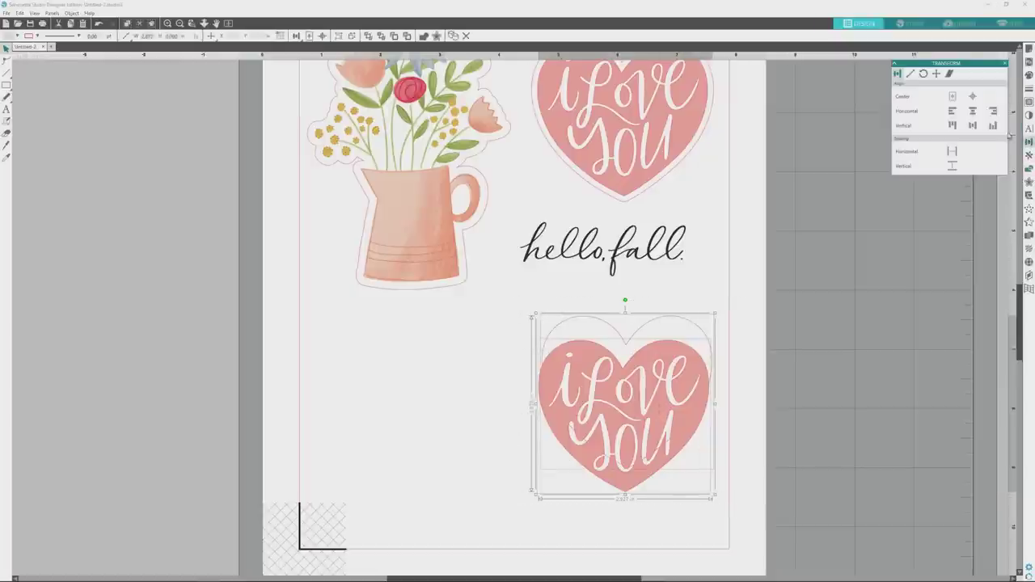
left_click(974, 112)
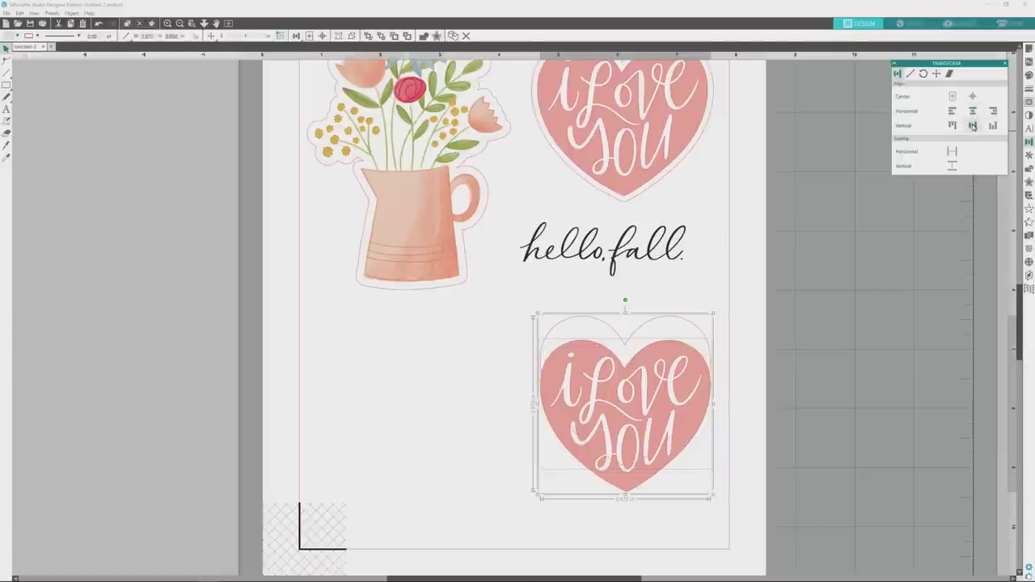
left_click(973, 125)
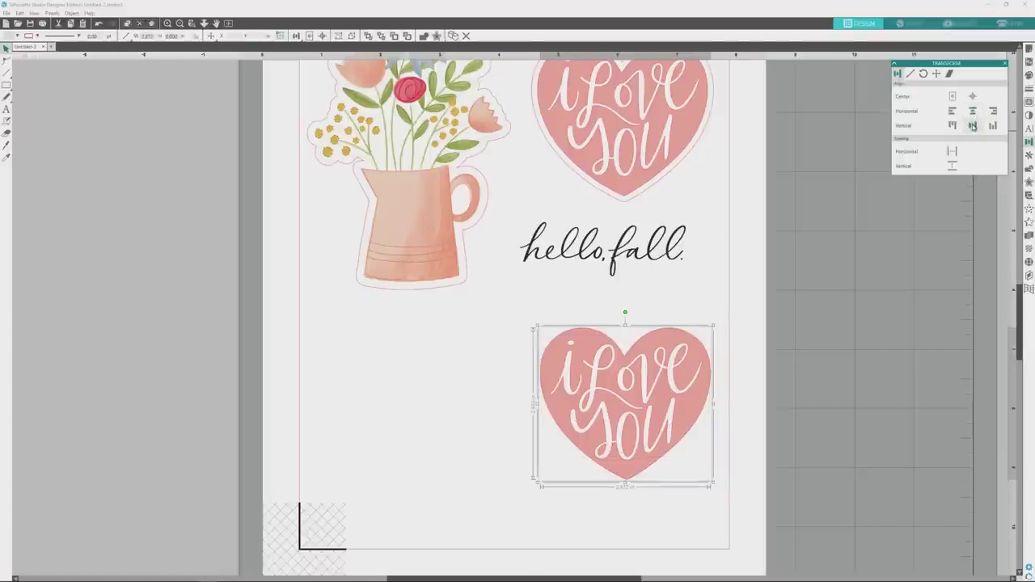
Move the aligned heart and outline pair to the page's lower left.
left_click(615, 503)
left_click_drag(516, 336, 692, 446)
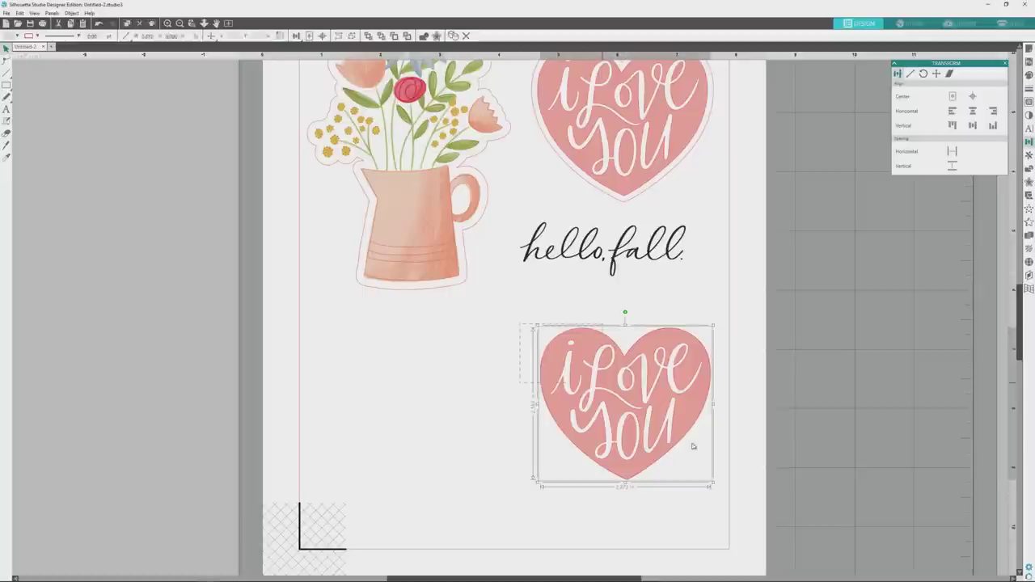
left_click_drag(615, 406, 393, 392)
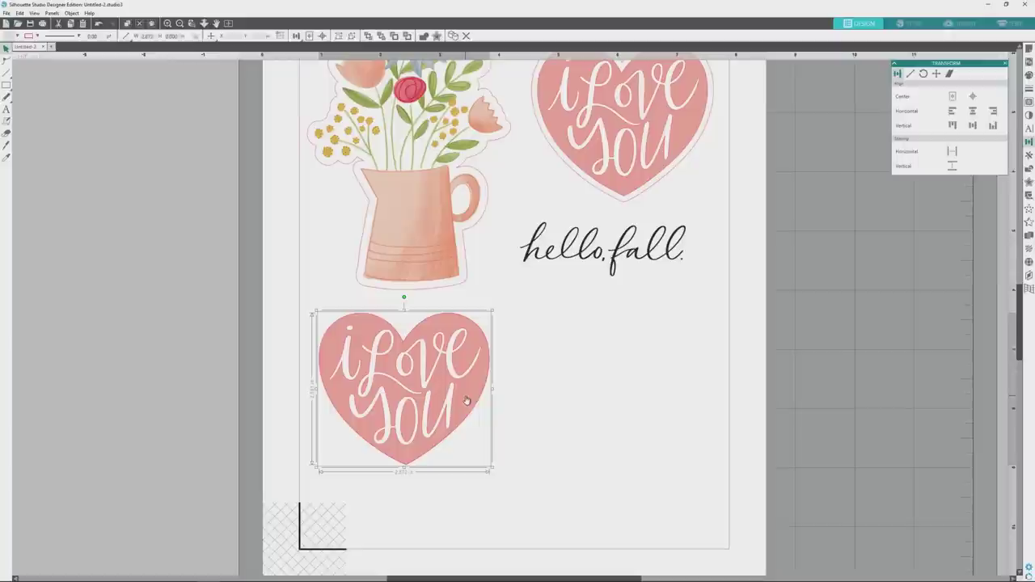
left_click(646, 430)
scroll(645, 429, "up", 1)
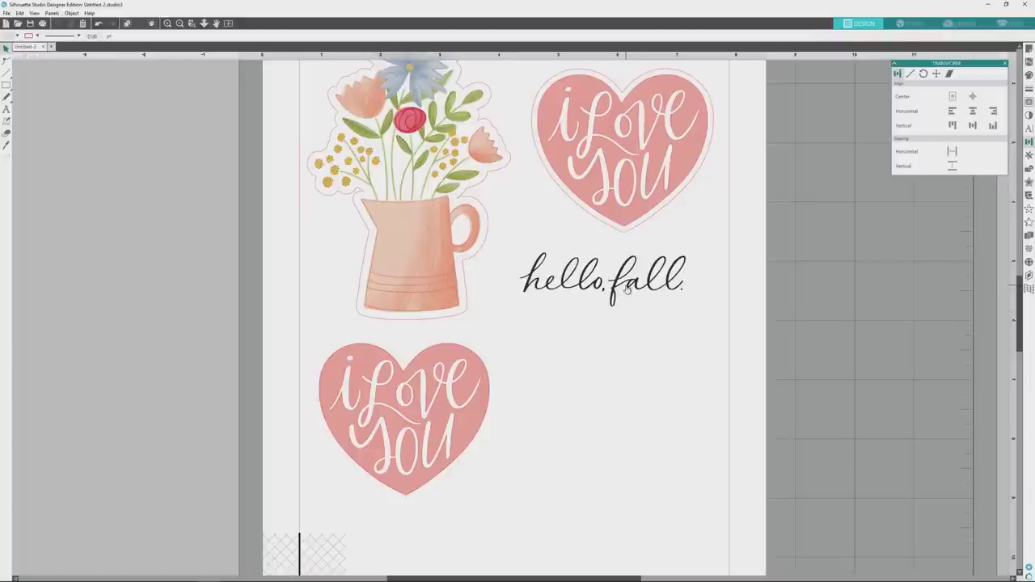
Select the hello, fall lettering and draw a trace-area box around it.
left_click(627, 290)
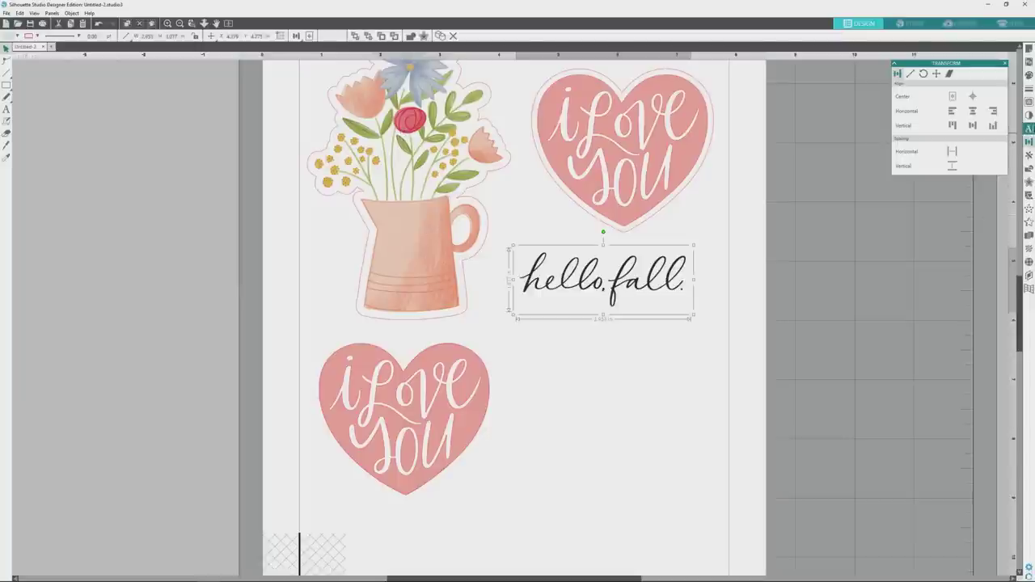
left_click(1029, 103)
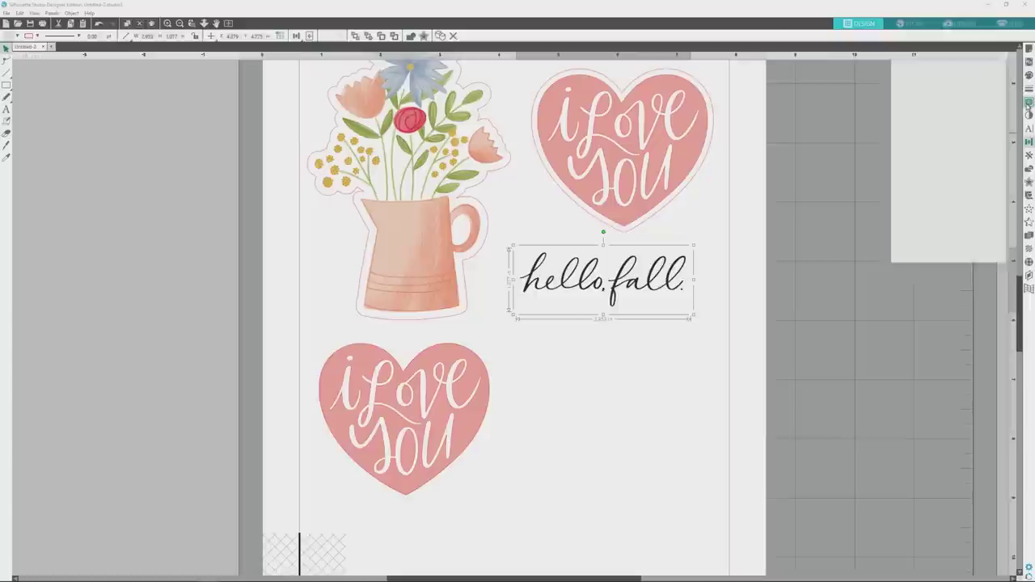
left_click(938, 98)
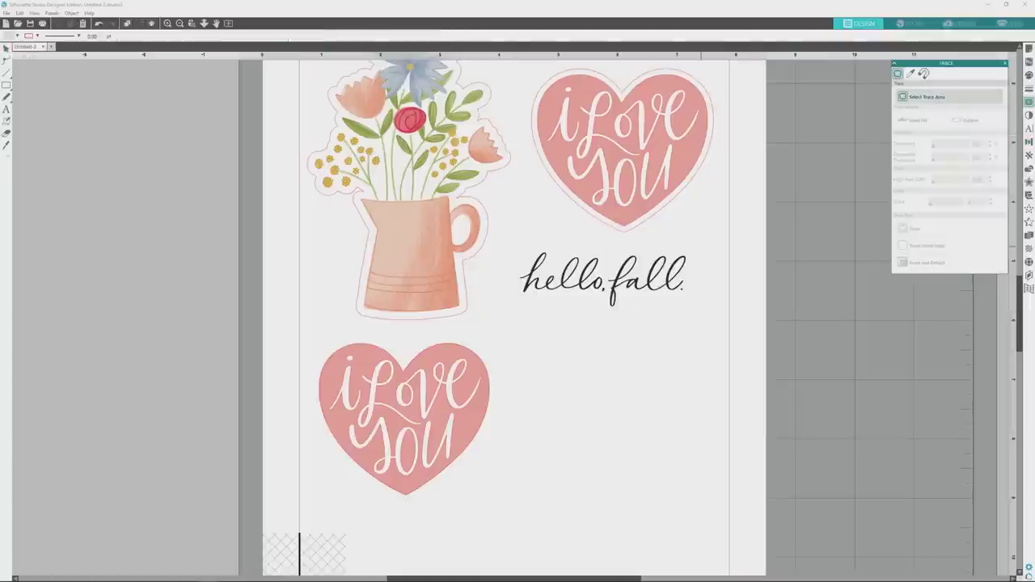
mouse_move(511, 245)
left_mouse_down()
mouse_move(559, 283)
mouse_move(698, 315)
left_mouse_up()
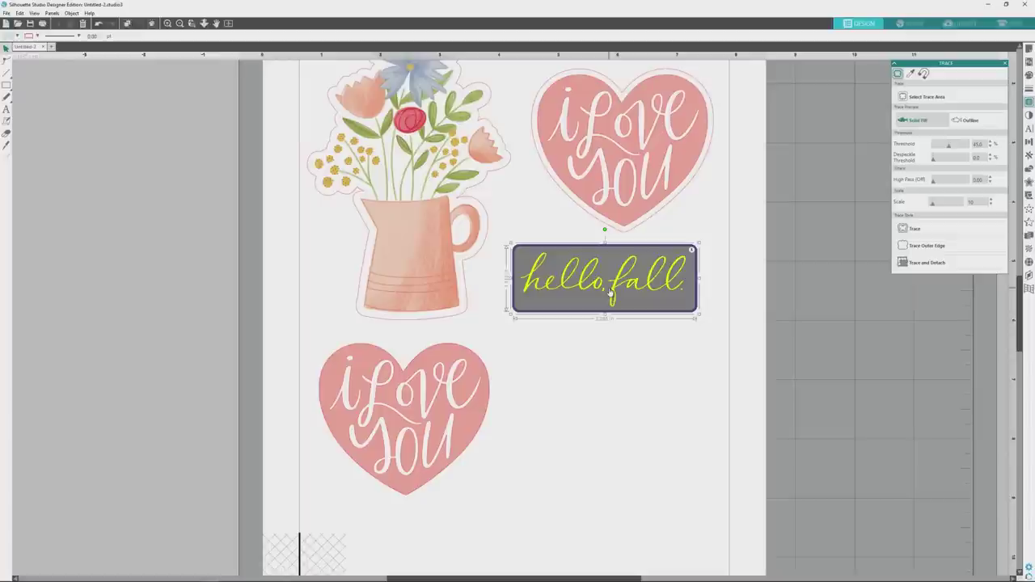
Trace hello, fall at threshold 70 and drag the traced copy below the original.
left_click(958, 145)
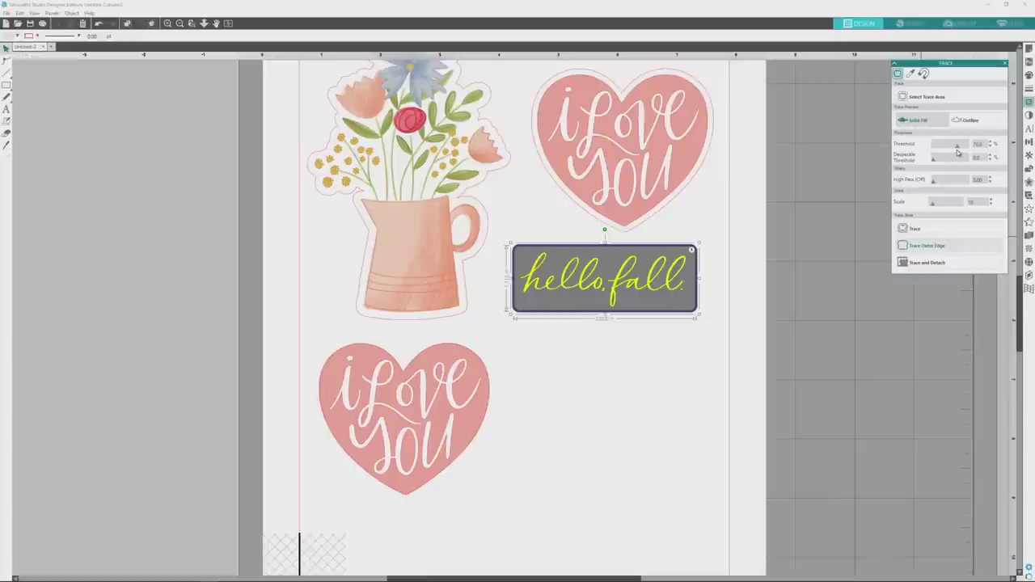
left_click(916, 235)
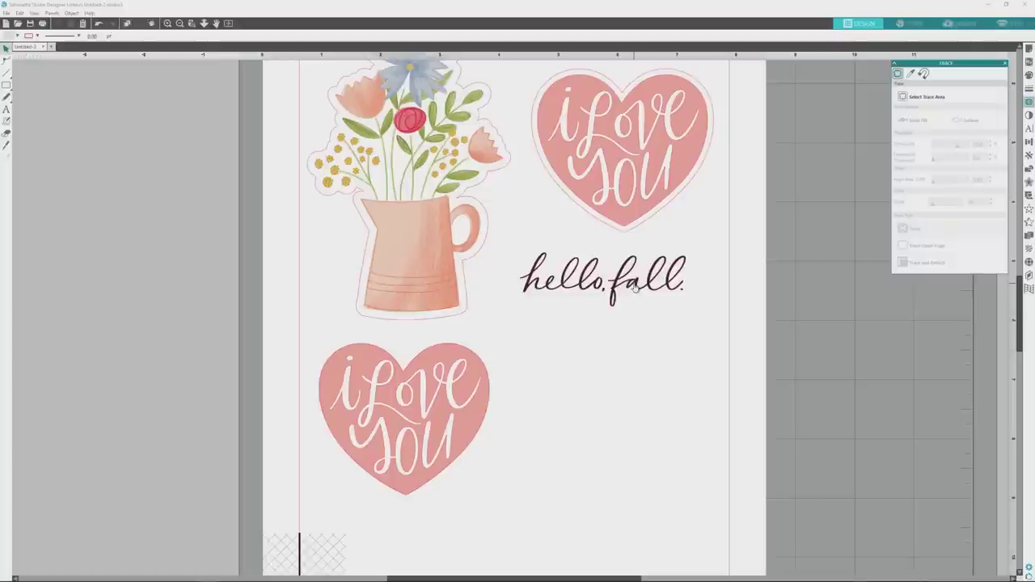
left_click_drag(635, 287, 624, 342)
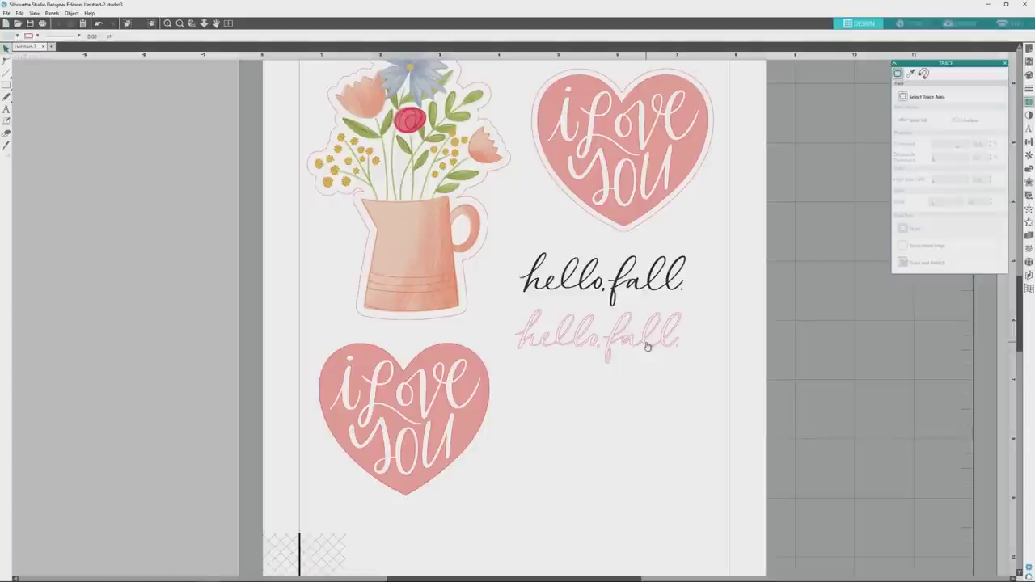
Undo the faint trace, trace only the outer edge at threshold 100, then select that outline.
key("ctrl+z")
key("ctrl+z")
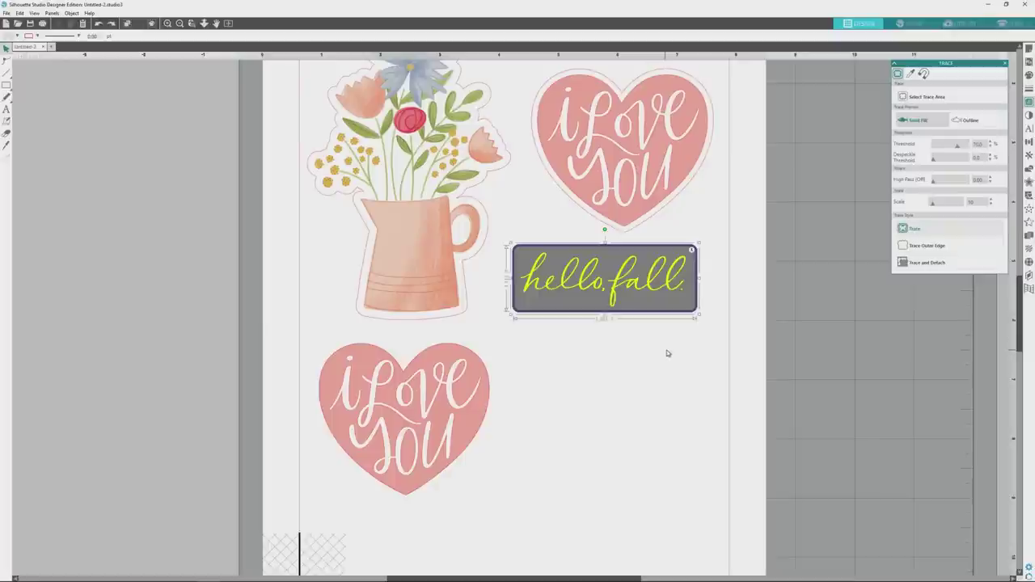
left_click_drag(958, 148, 975, 149)
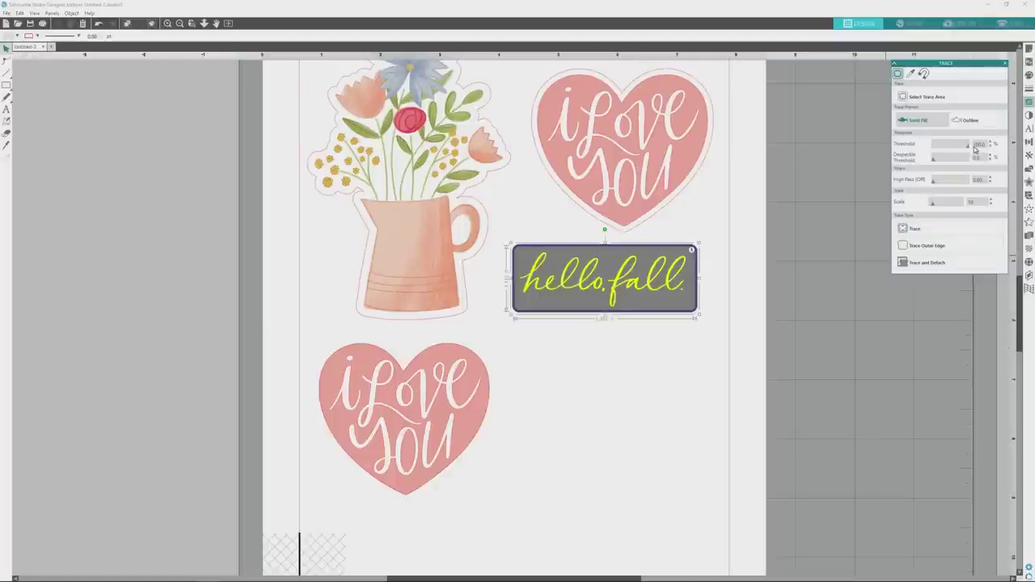
left_click(933, 250)
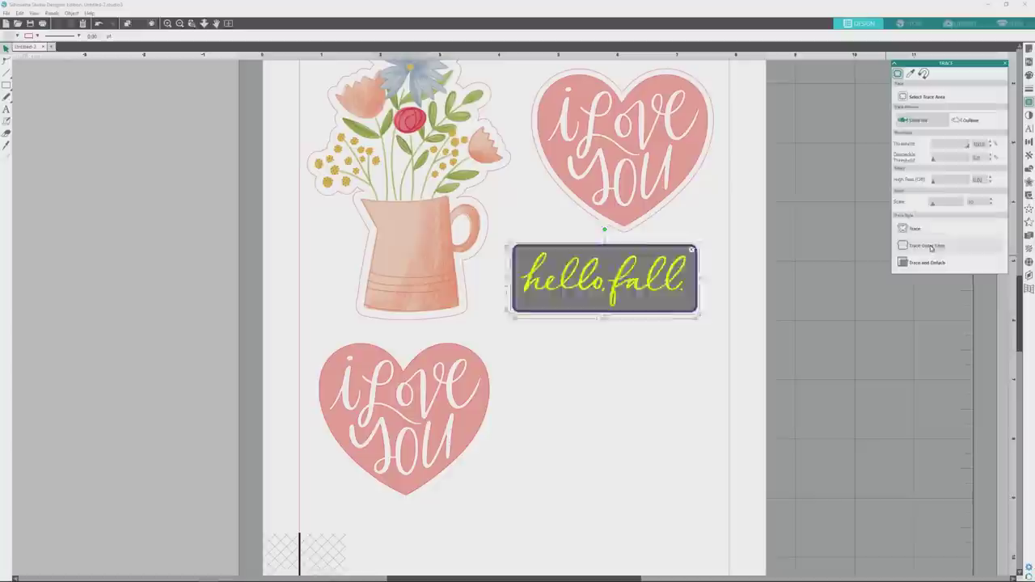
mouse_move(628, 291)
left_mouse_down()
mouse_move(612, 368)
mouse_move(623, 362)
left_mouse_up()
left_click(618, 289)
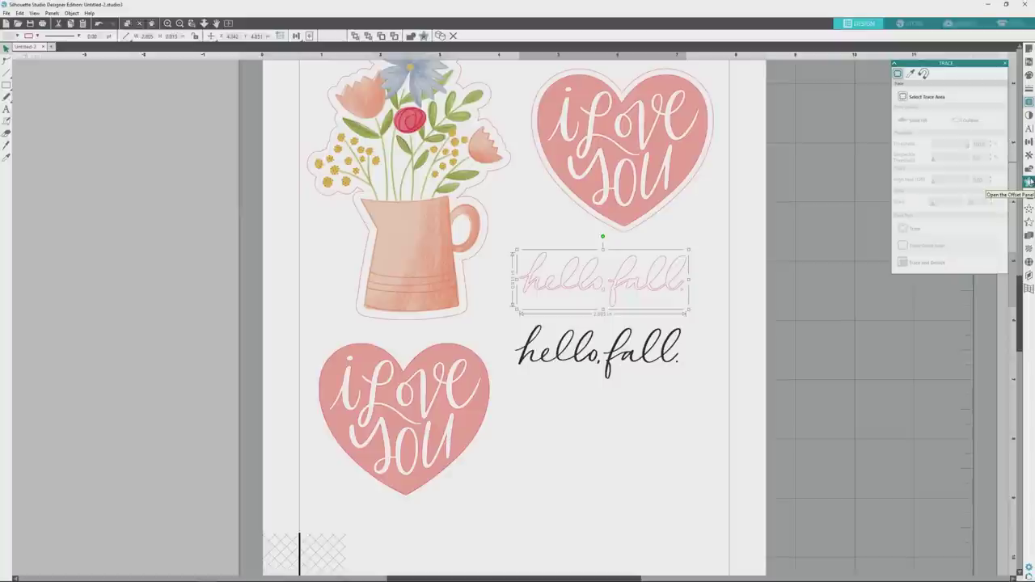
Apply a 0.075 outer offset around the traced hello, fall outline and select the offset.
left_click(1029, 181)
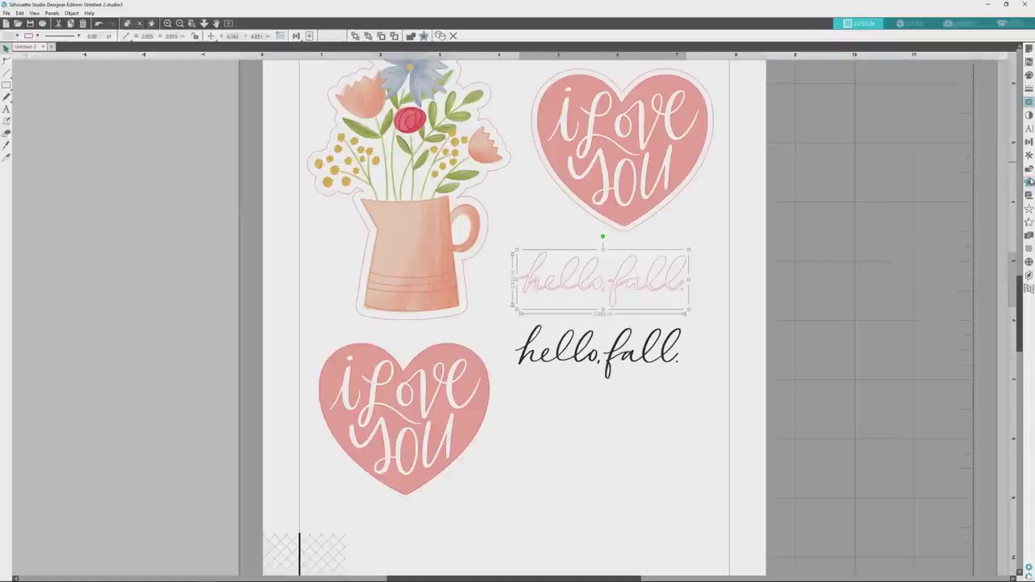
left_click(926, 86)
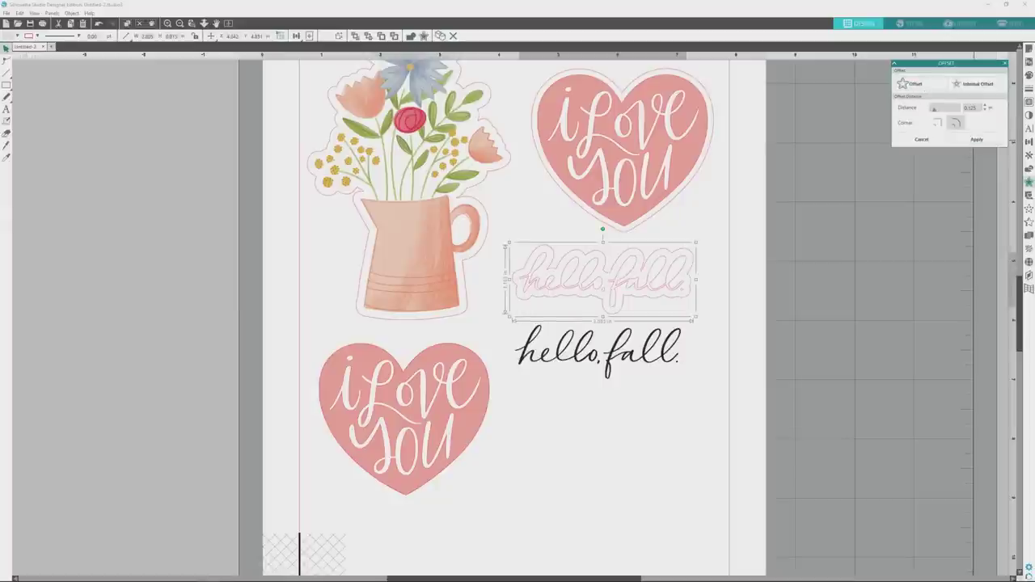
scroll(970, 107, "down", 2)
left_click(977, 139)
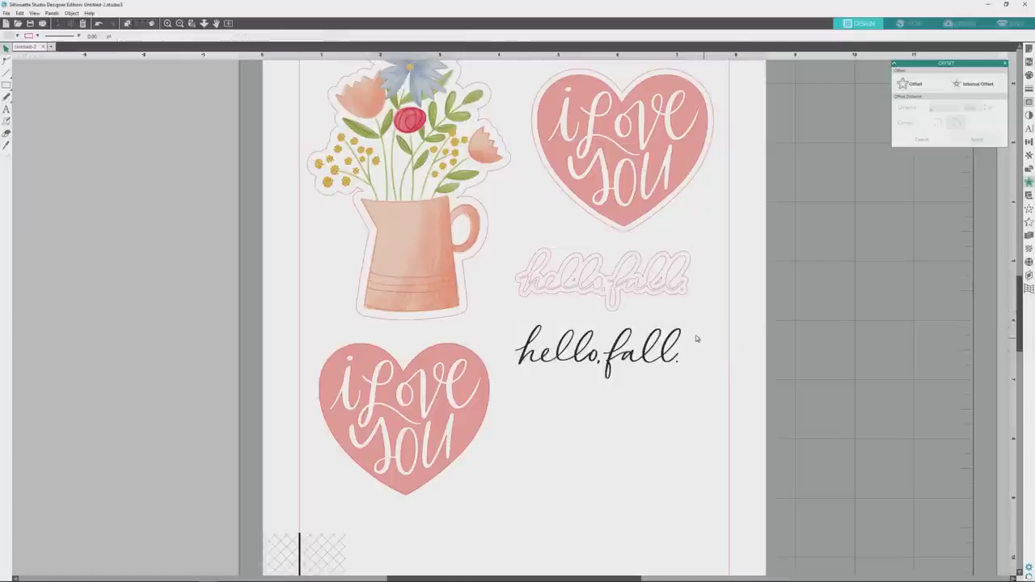
left_click_drag(659, 291, 706, 320)
key("ctrl+z")
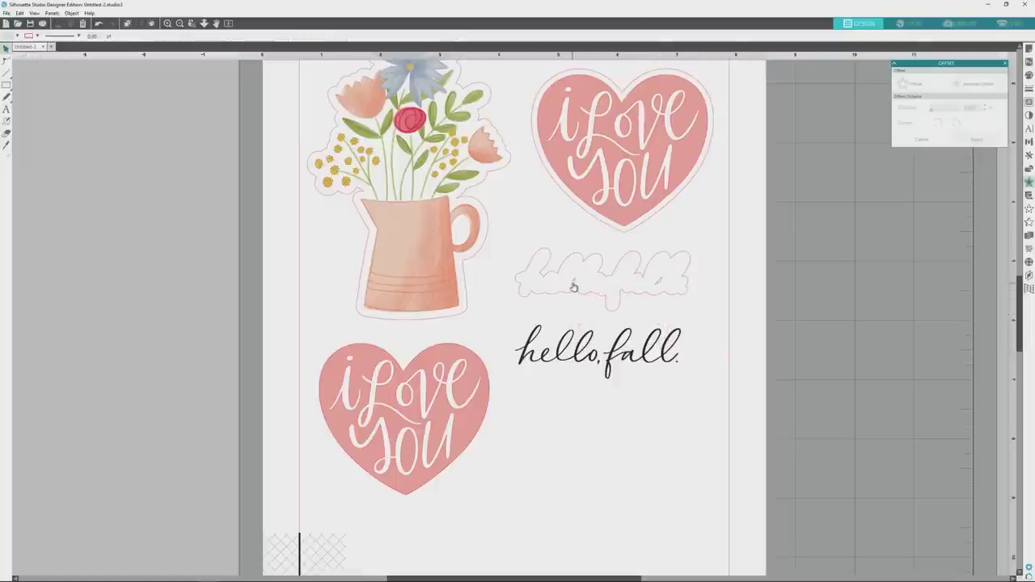
left_click(669, 293)
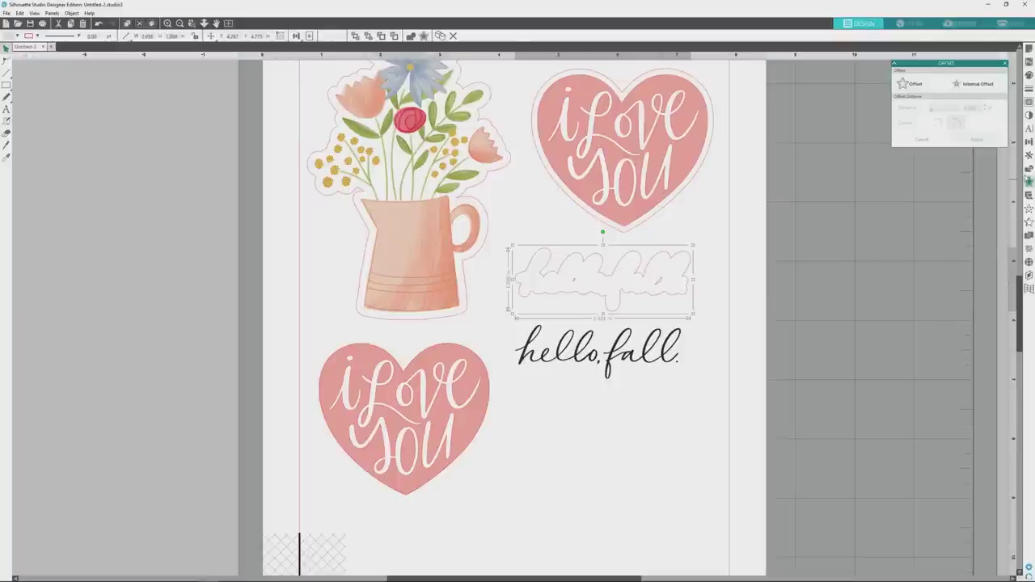
left_click(1028, 168)
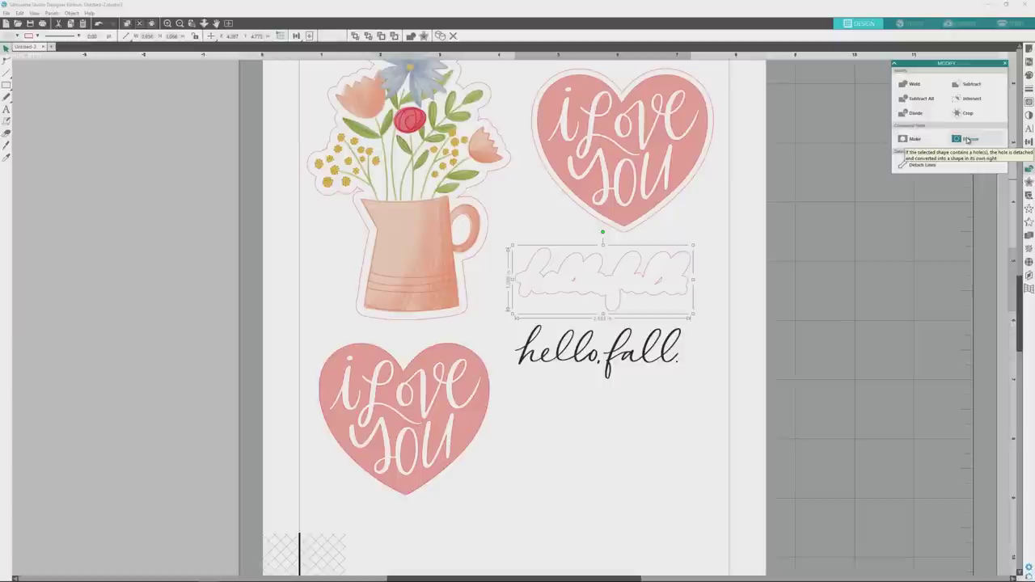
Release the offset's inner holes, then centre hello, fall with Align Center and Align Middle.
left_click(967, 140)
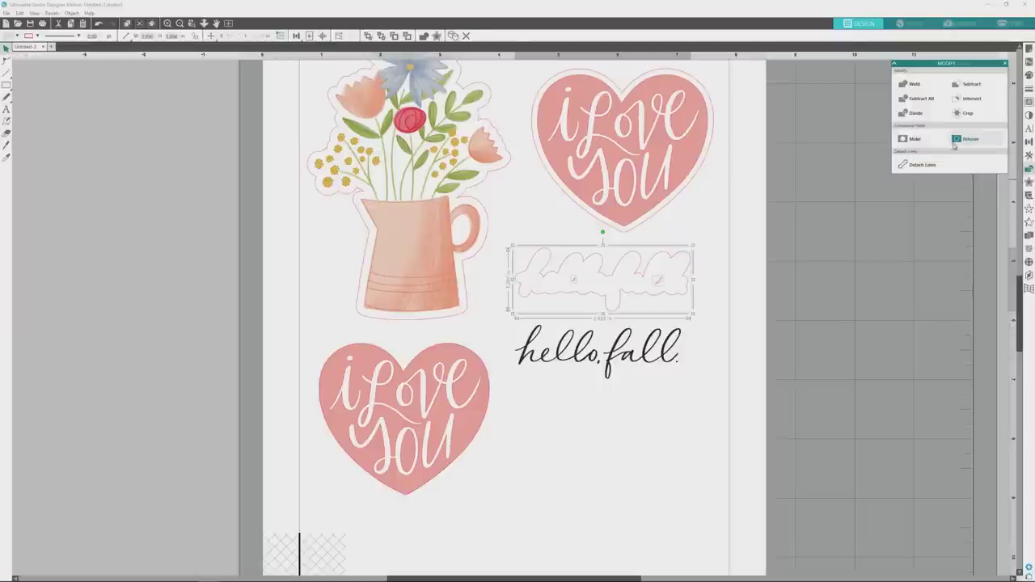
left_click(671, 398)
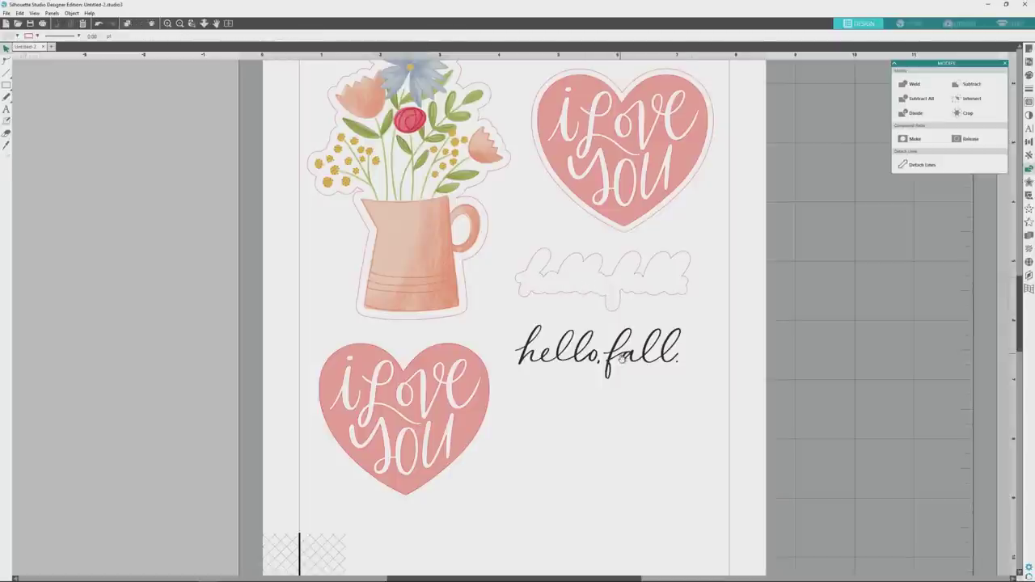
left_click_drag(629, 359, 634, 280)
left_click(1029, 142)
left_click(974, 111)
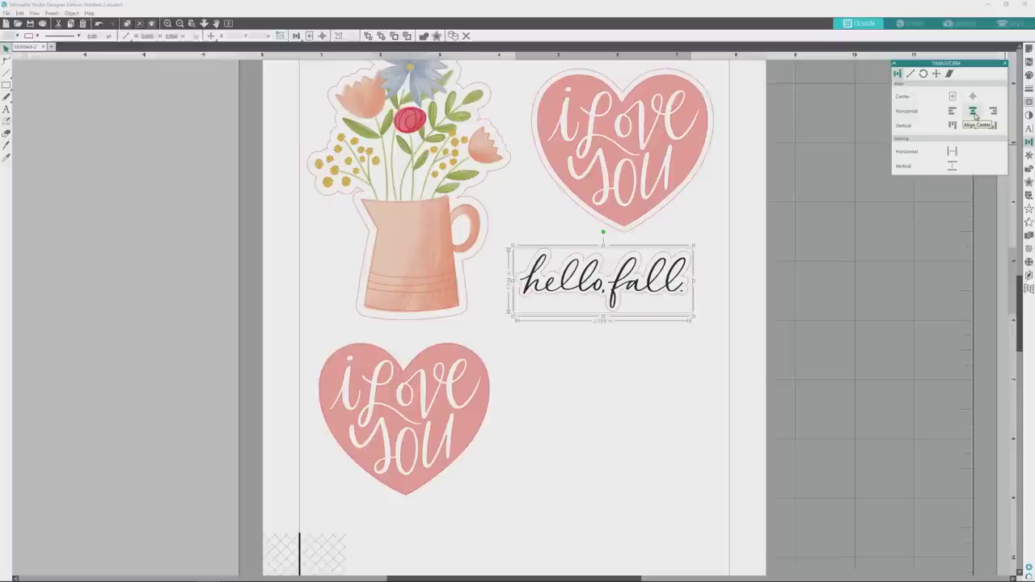
left_click(975, 126)
left_click(977, 127)
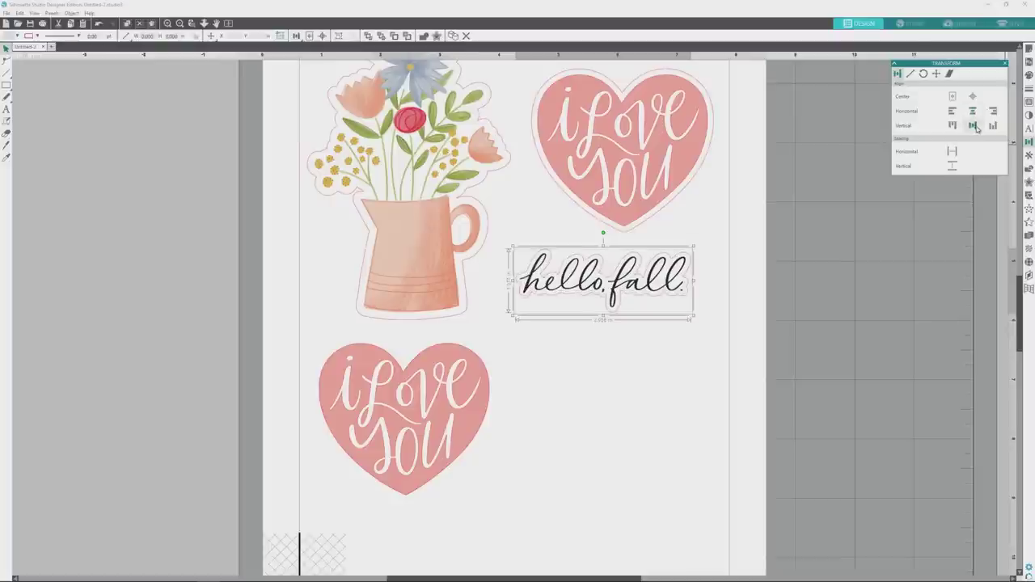
scroll(710, 390, "up", 1)
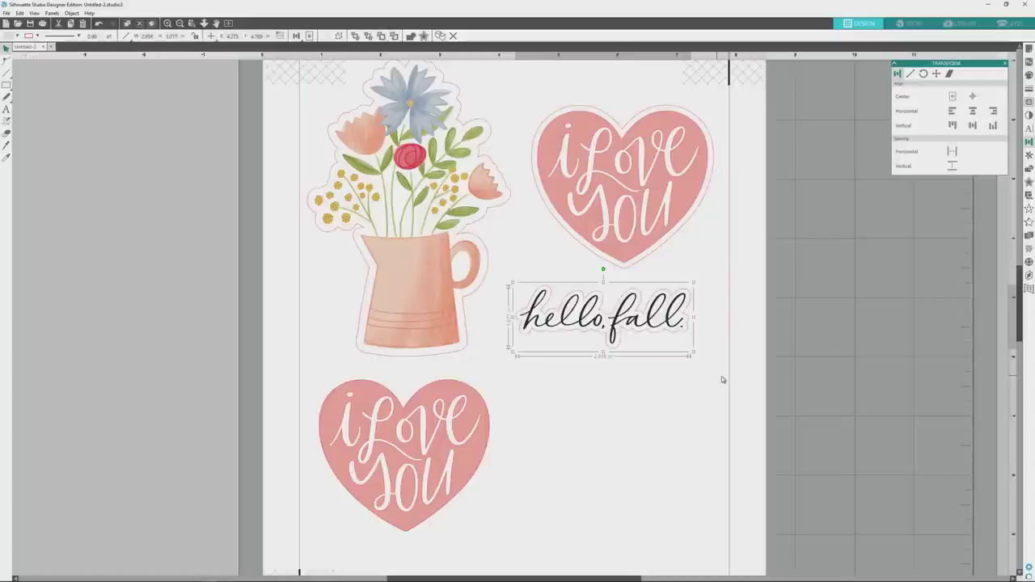
left_click(1012, 24)
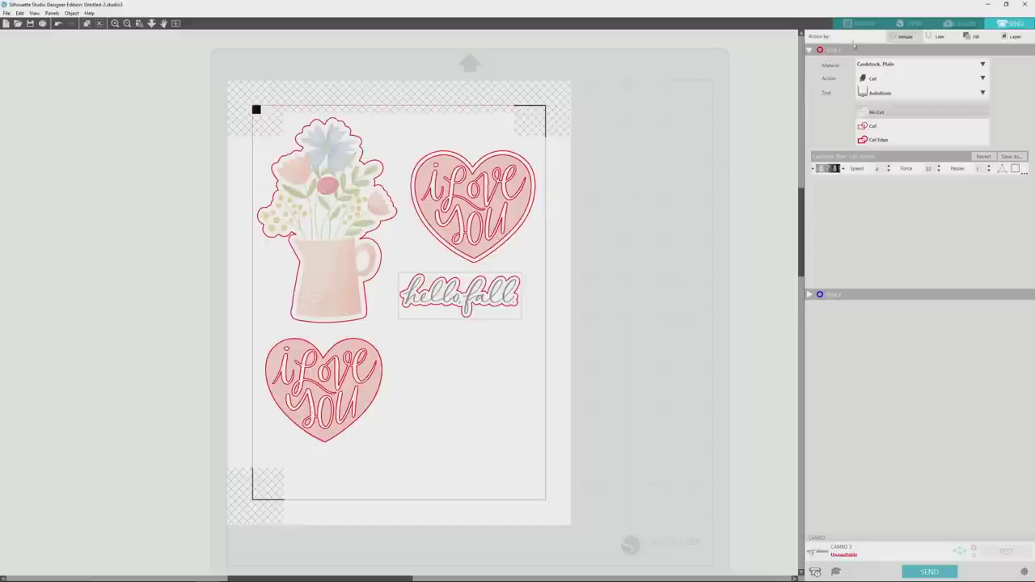
left_click(859, 25)
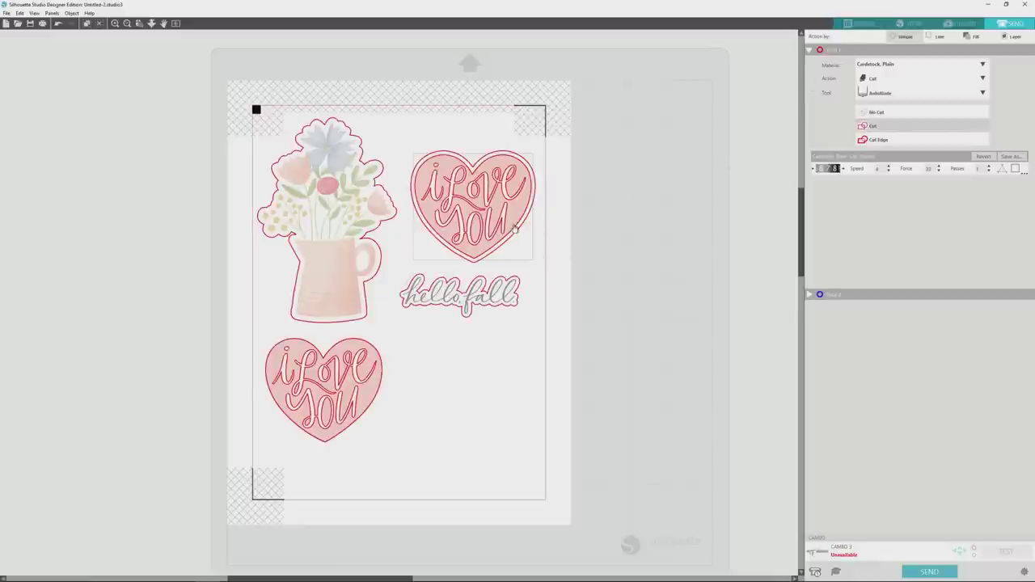
left_click(864, 24)
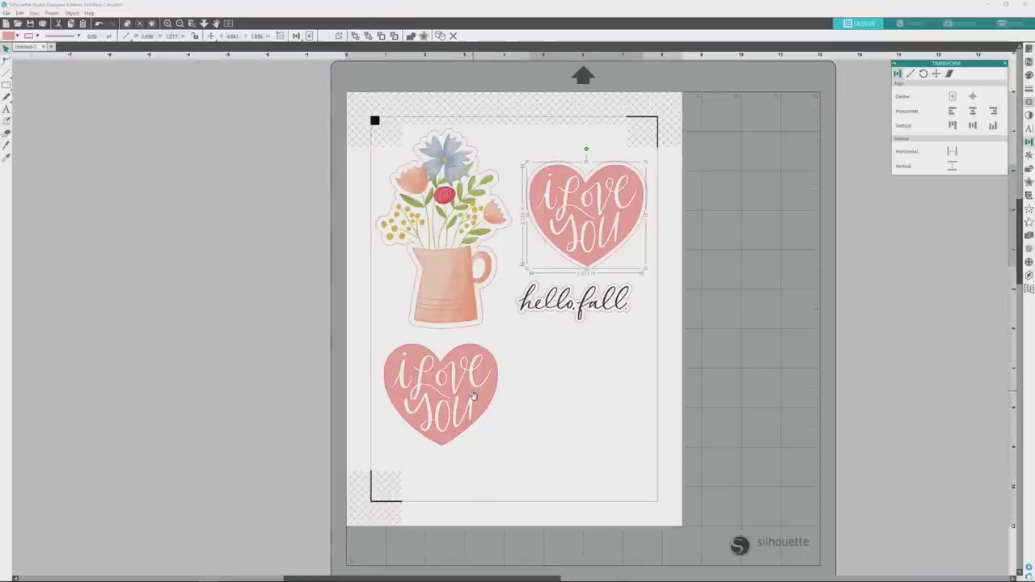
Select all four stickers with Ctrl+A, ungroup them, and confirm the top-right heart moves independently.
key("ctrl+a")
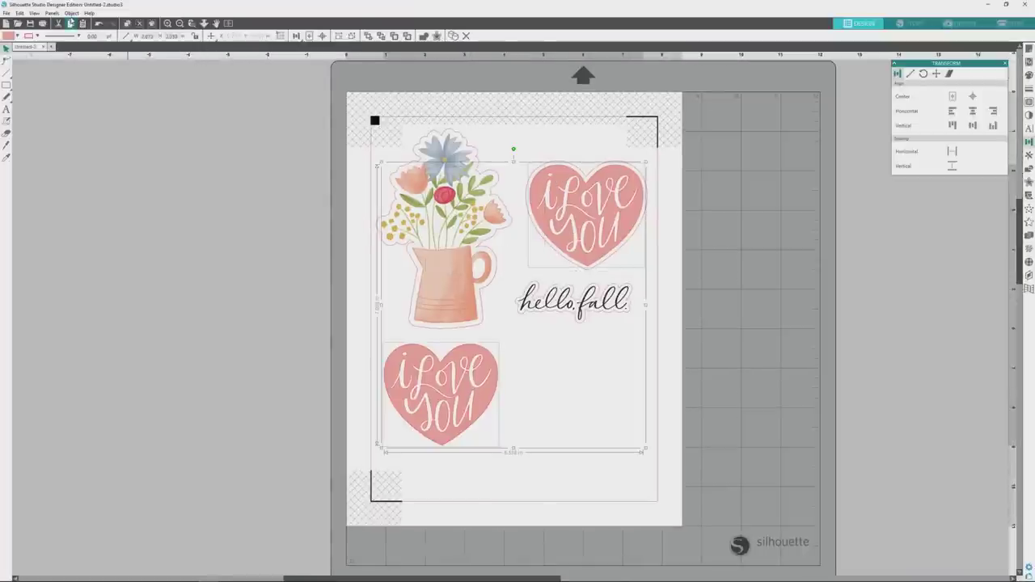
left_click(71, 13)
left_click(118, 88)
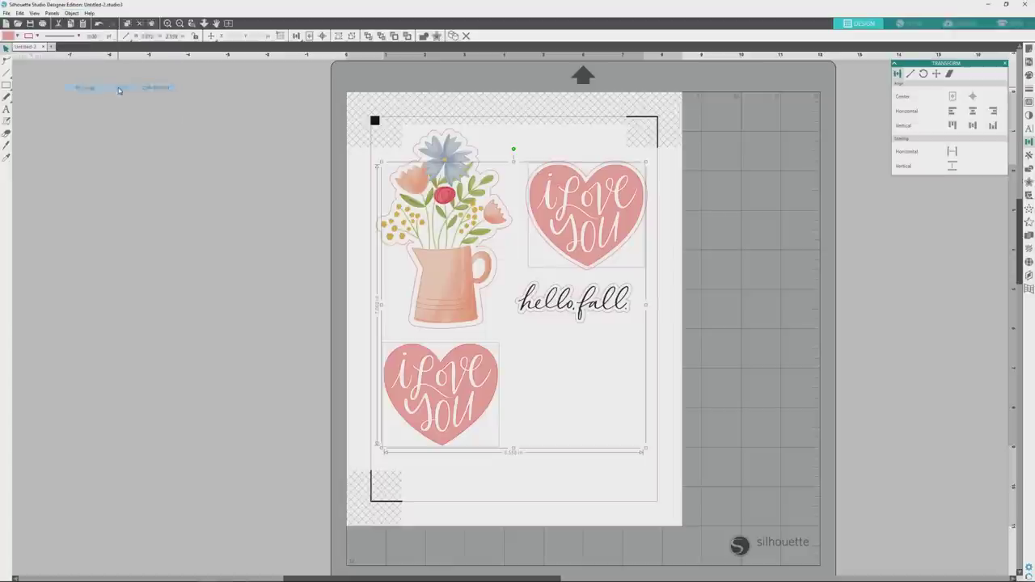
left_click(238, 241)
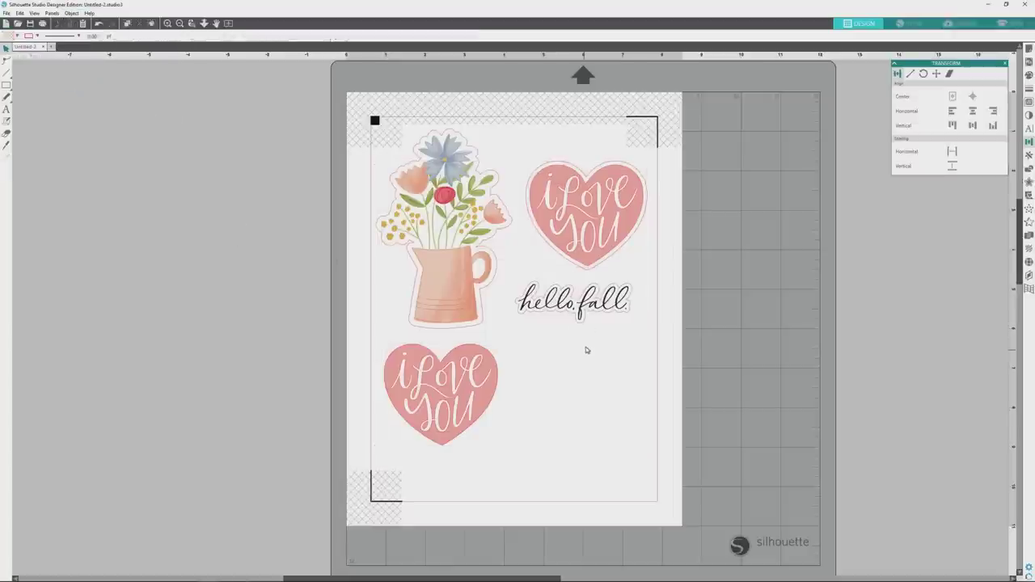
left_click(72, 13)
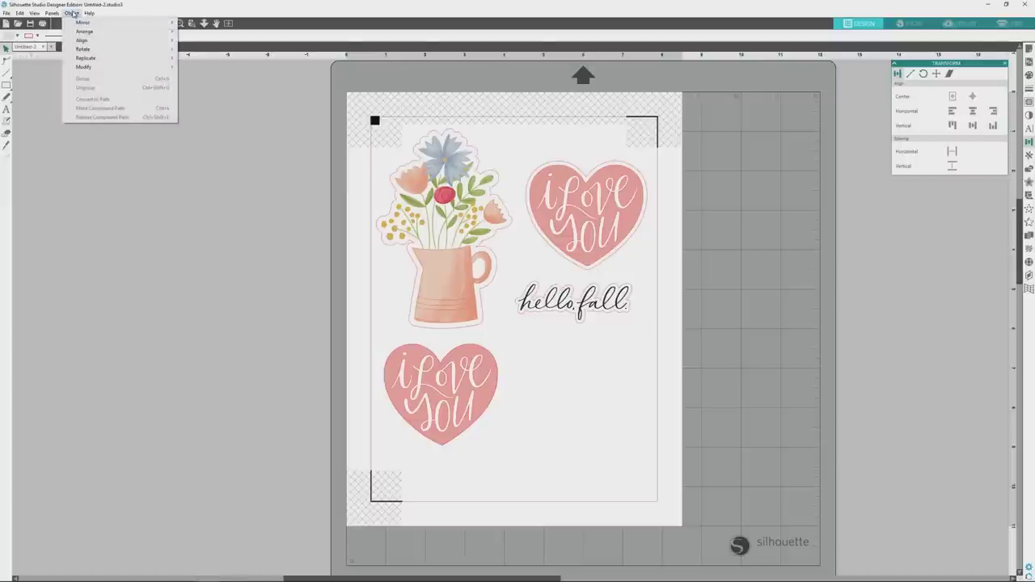
left_click(270, 280)
left_click_drag(575, 198, 646, 233)
key("ctrl+z")
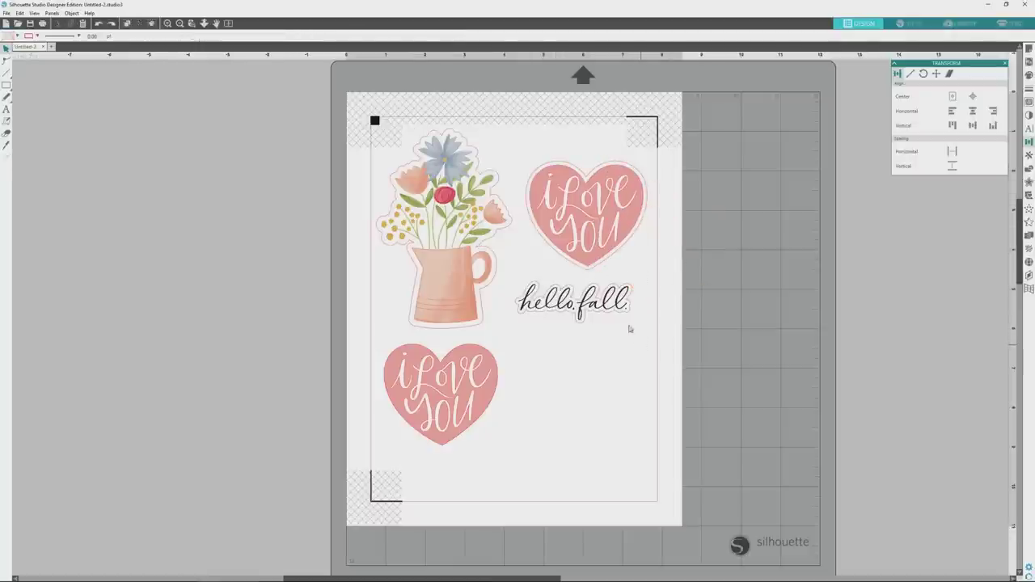
left_click(568, 195)
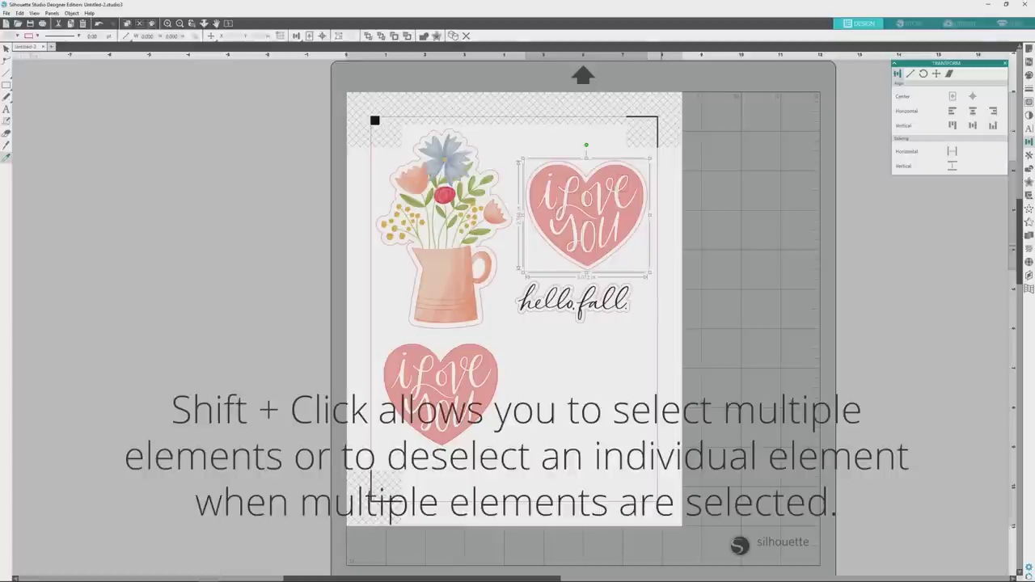
left_click(598, 228)
left_click_drag(599, 229, 692, 245)
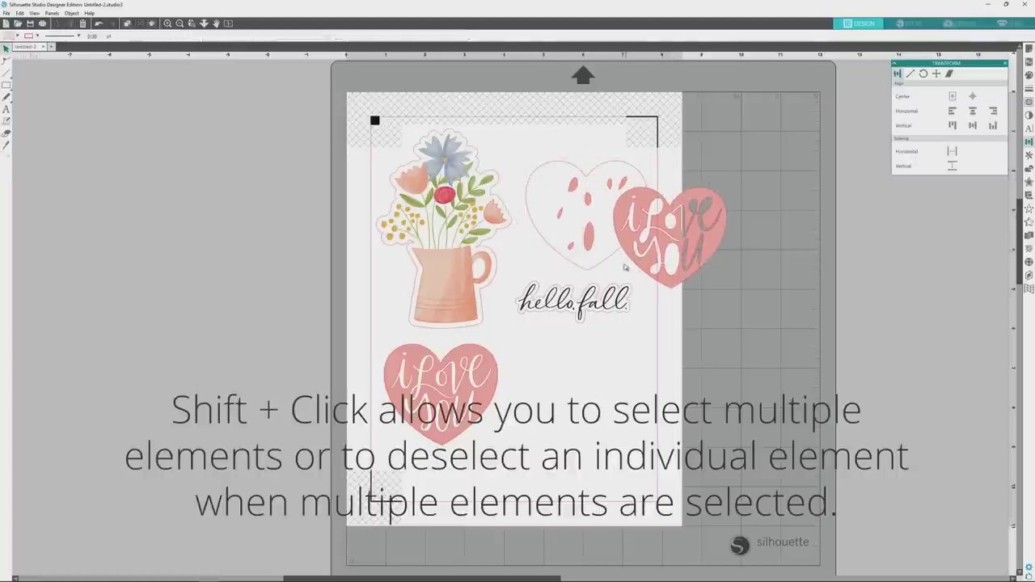
key("ctrl+z")
left_click(650, 300)
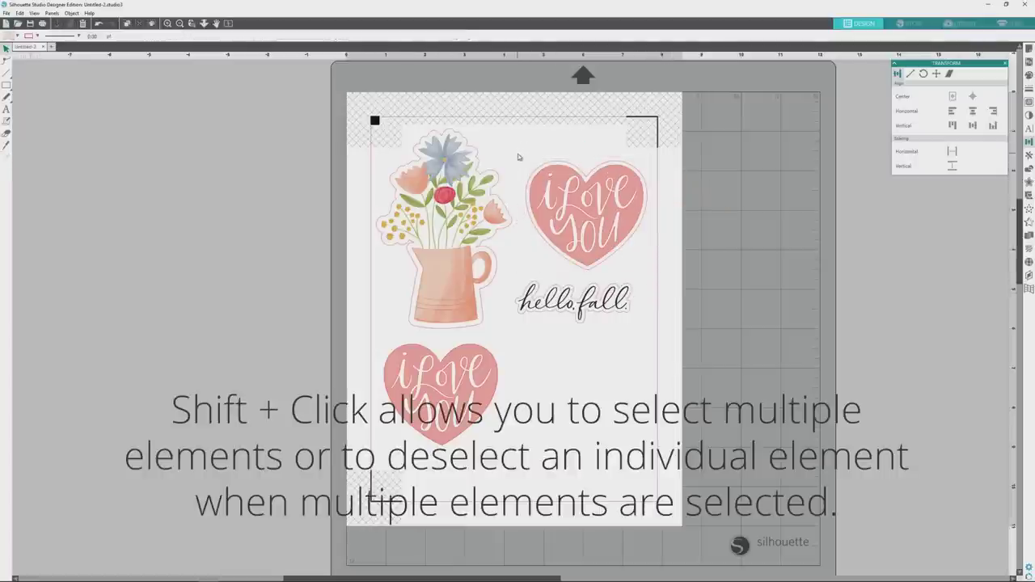
left_click_drag(519, 151, 588, 233)
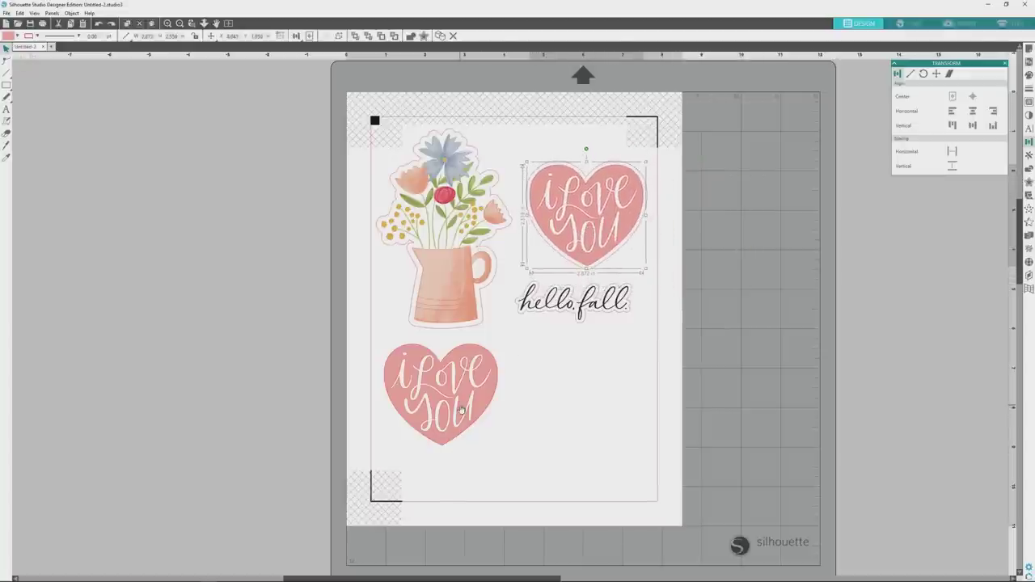
left_click_drag(459, 415, 547, 425)
key("ctrl+z")
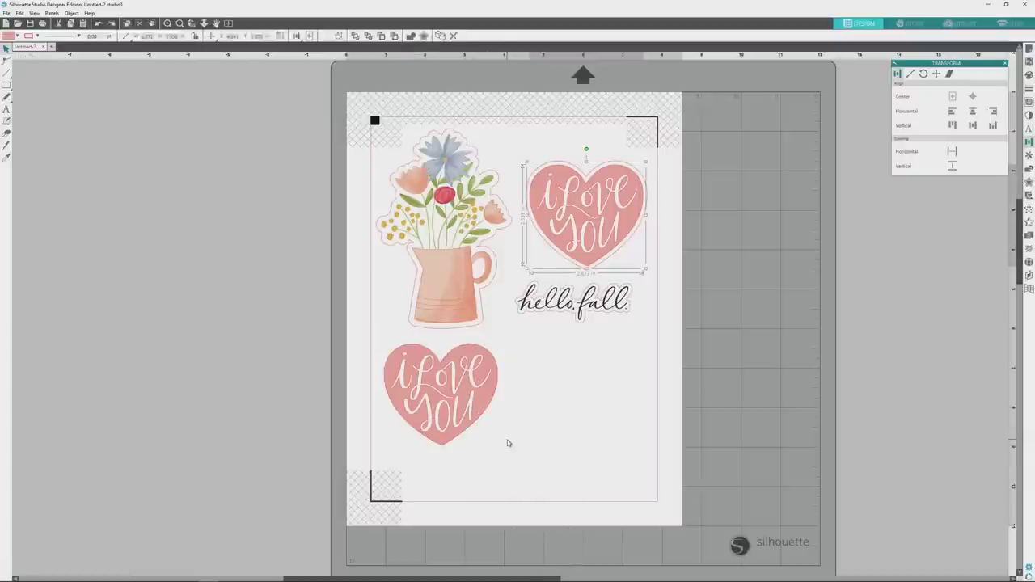
left_click(398, 356)
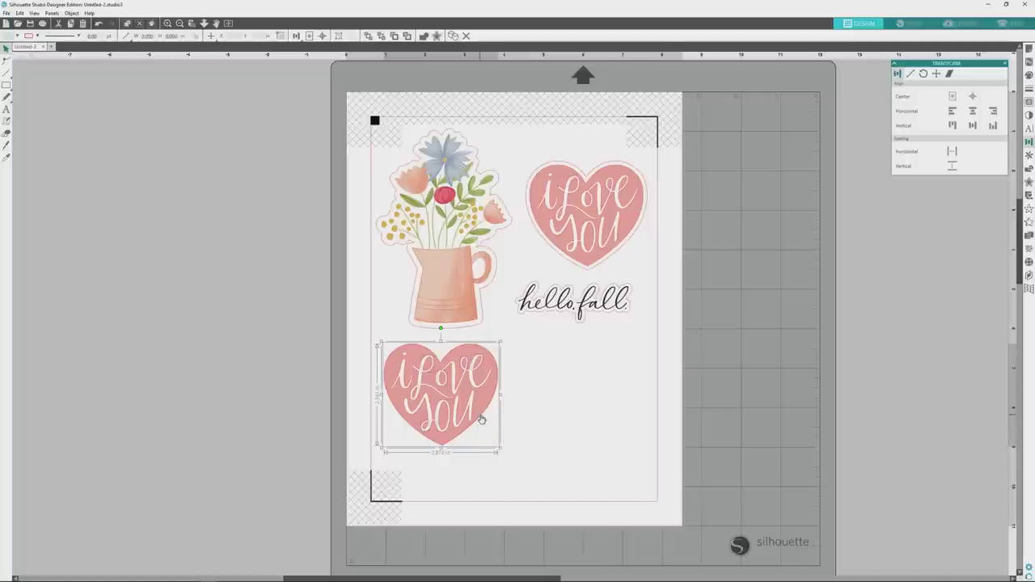
key("Escape")
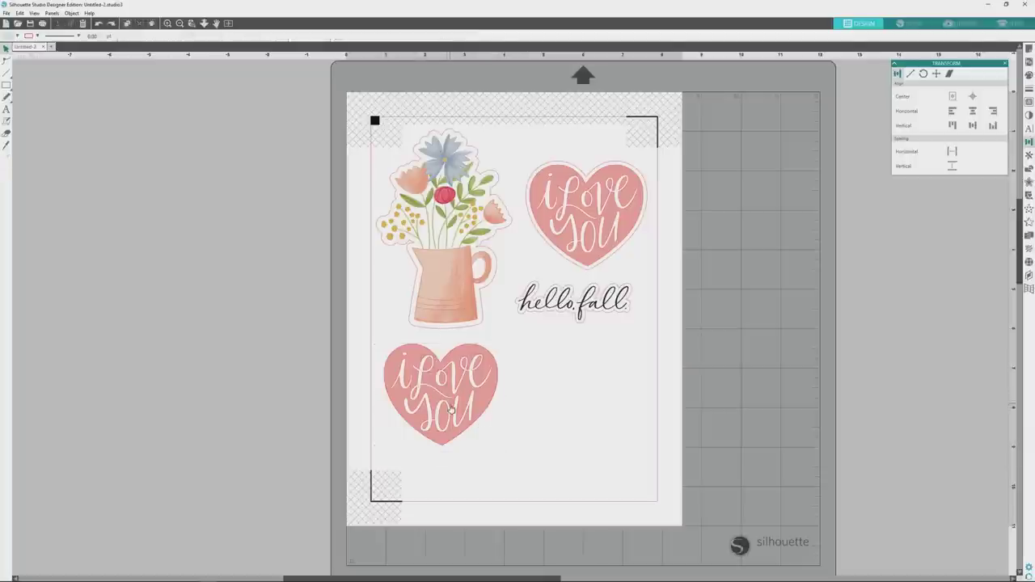
left_click(426, 368)
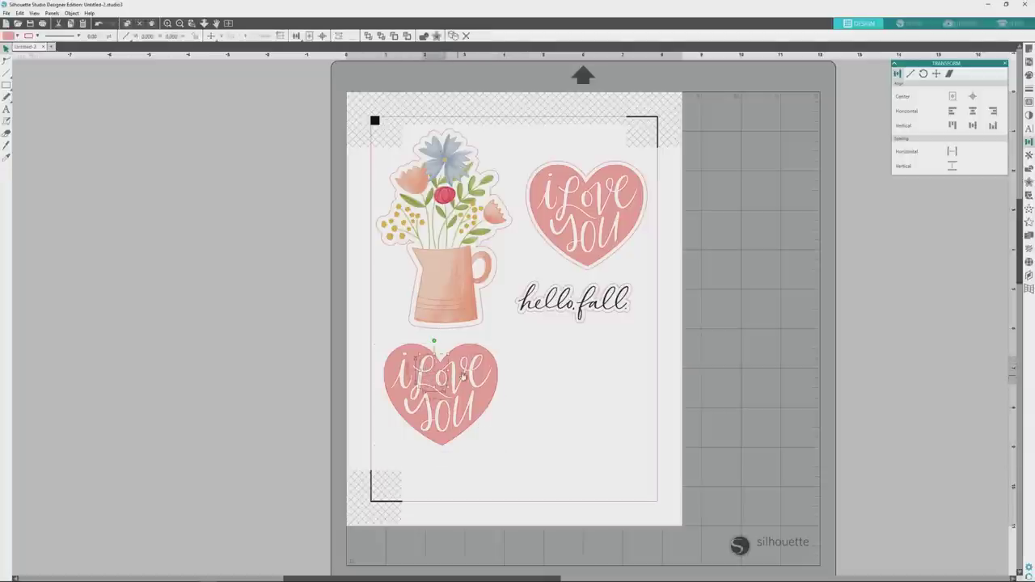
left_click(445, 419, "shift")
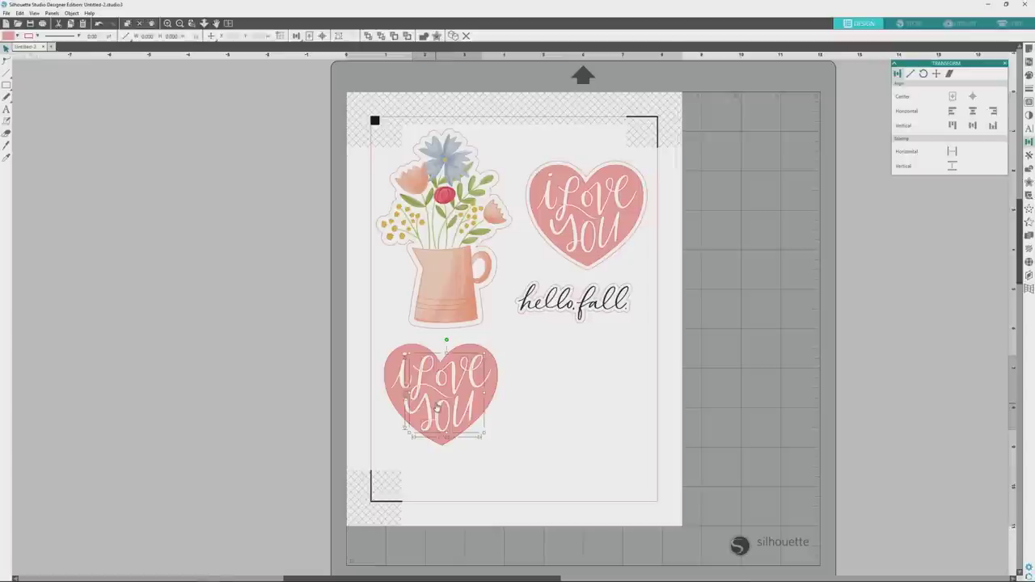
left_click(434, 402)
key("i")
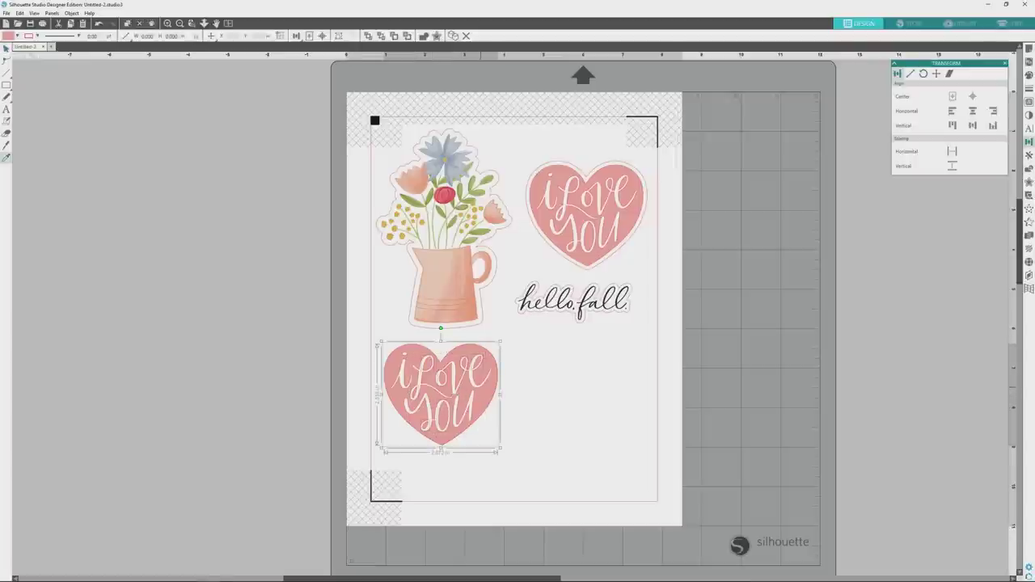
left_click_drag(459, 401, 625, 420)
key("Escape")
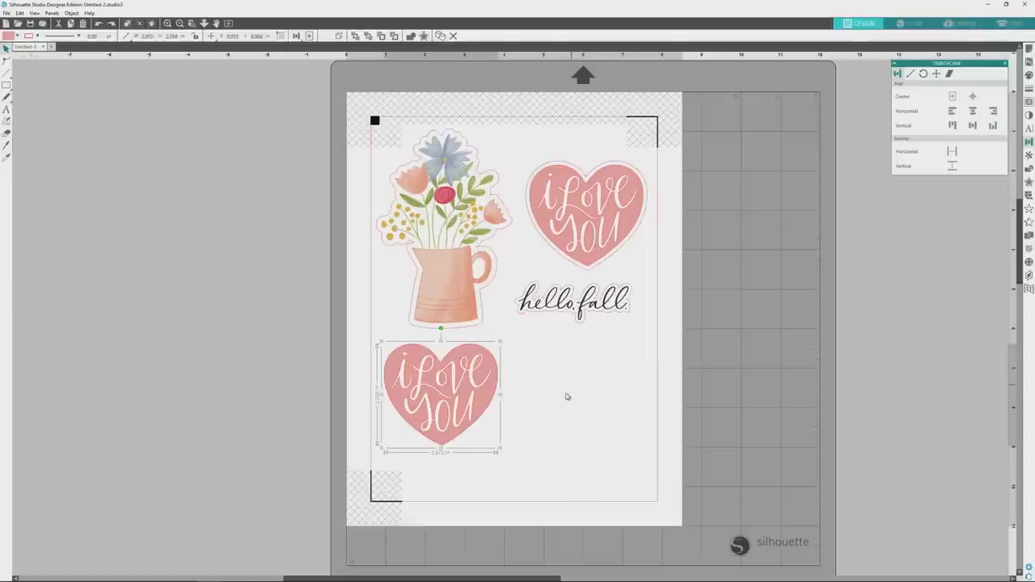
left_click(609, 386)
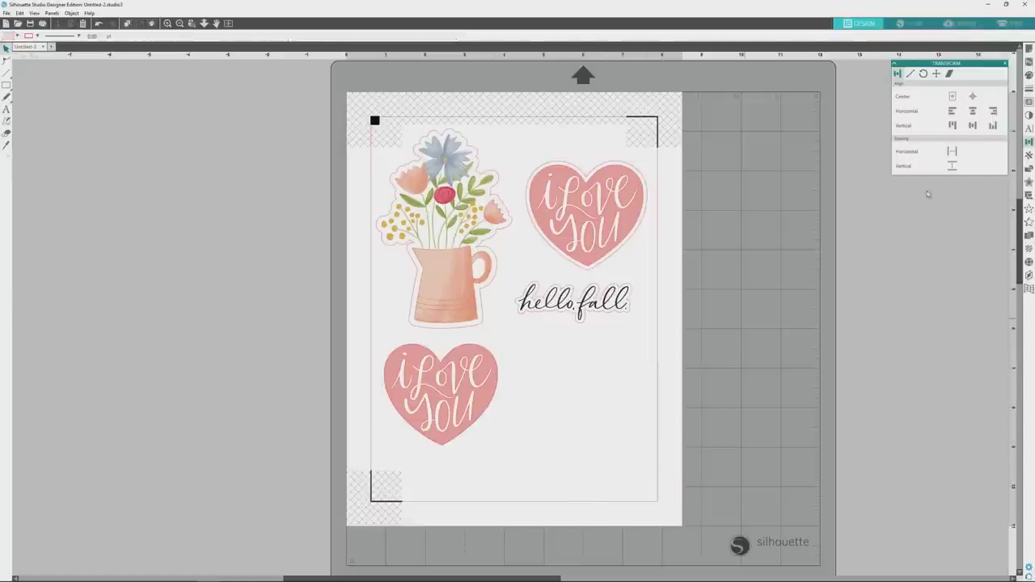
In Send, select both I Love You hearts and set their inner artwork to No Cut.
left_click(1003, 25)
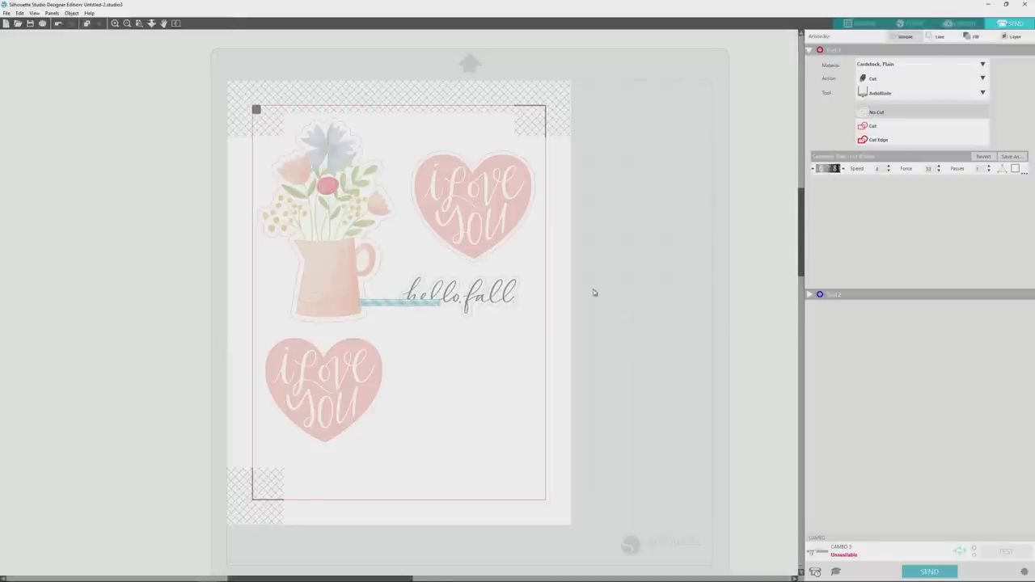
left_click(478, 229)
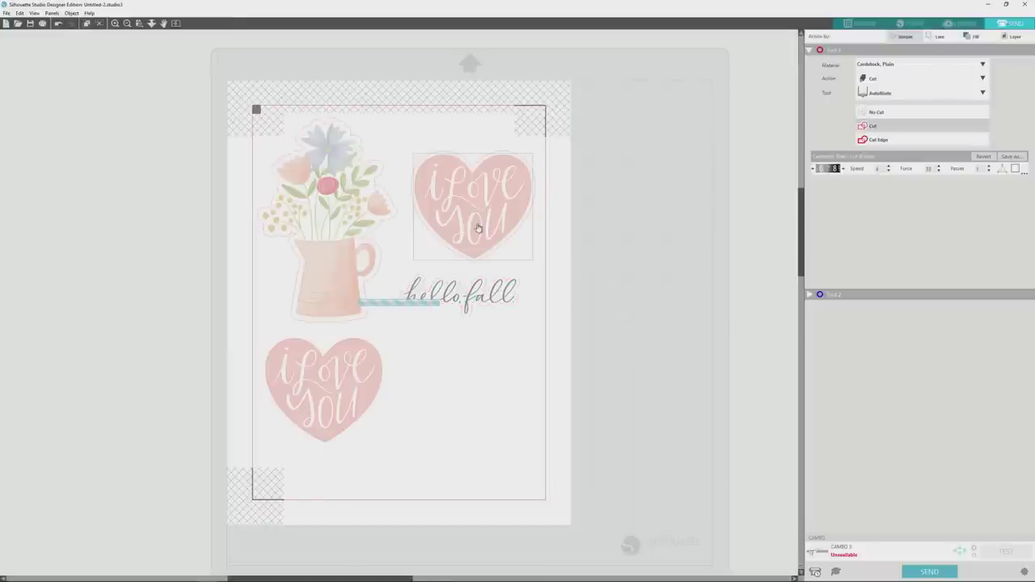
left_click_drag(478, 229, 501, 248)
left_click(328, 392)
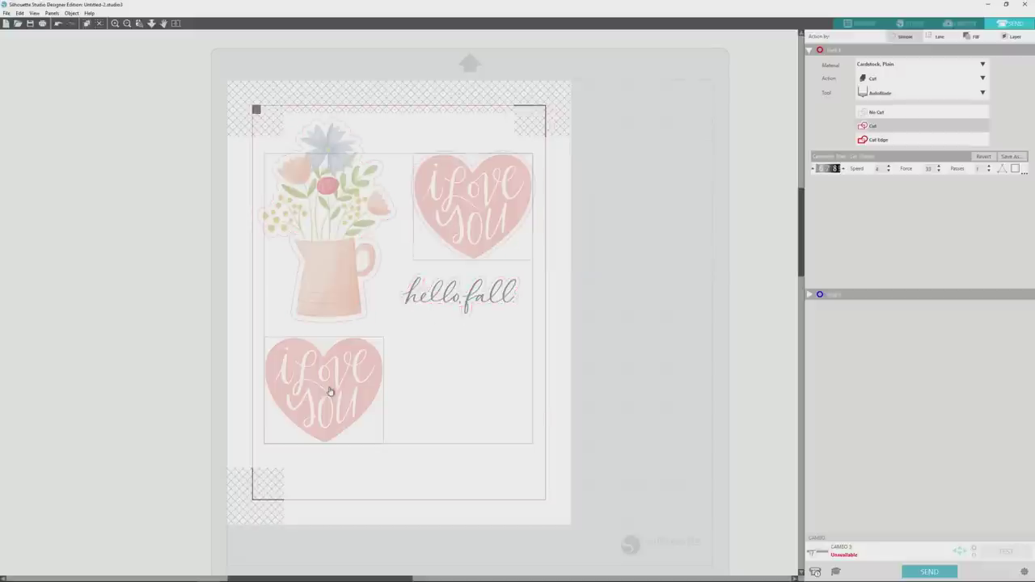
left_click_drag(329, 391, 501, 402)
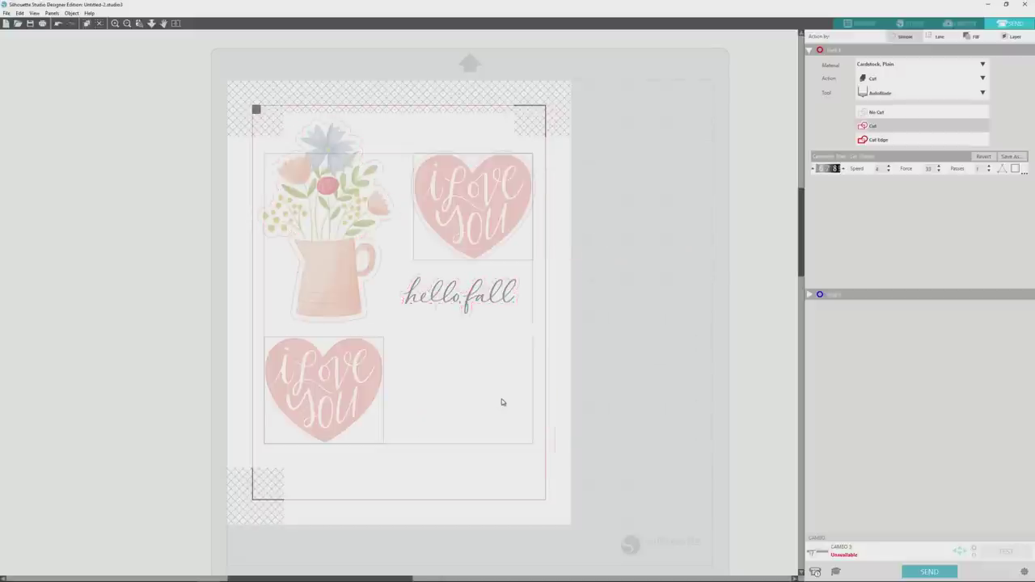
left_click(882, 115)
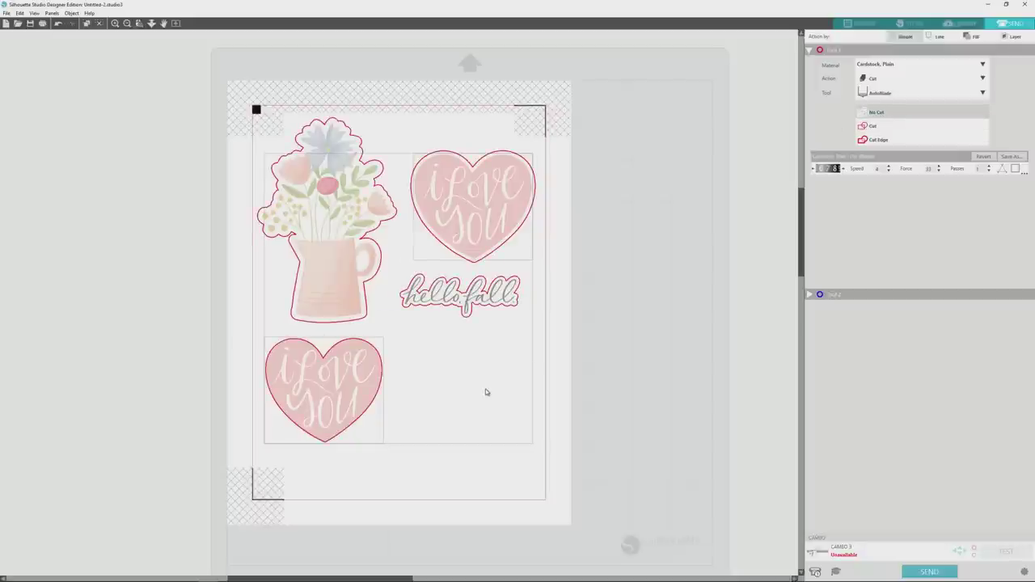